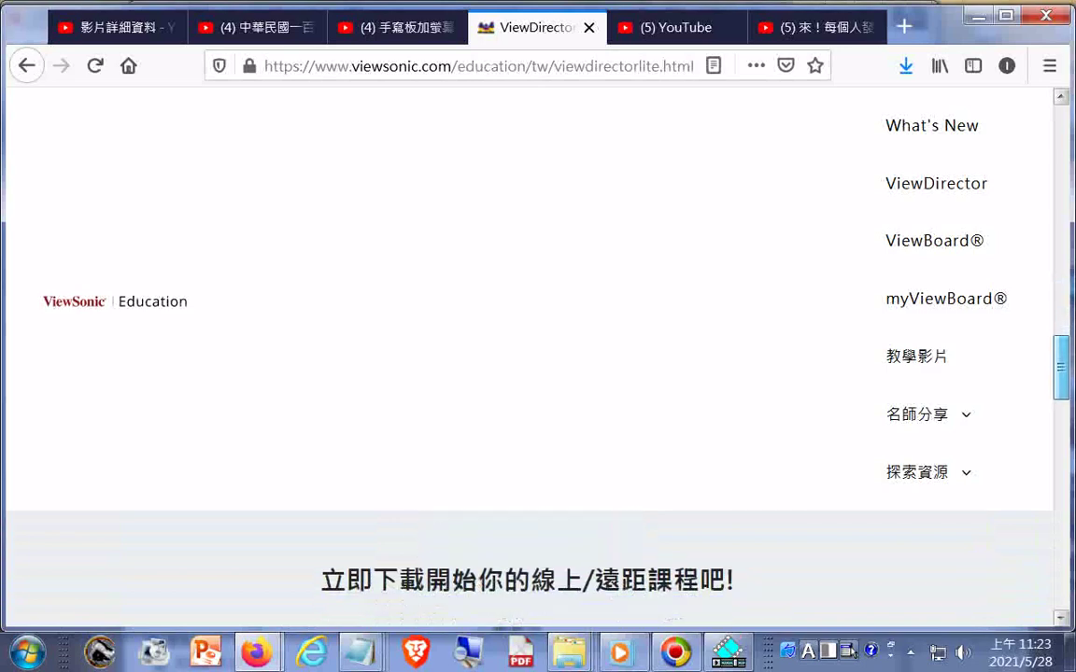
Step: Read the teacher's recommendation of ViewDirector and the teaching-experience section on the product page
{"action": "scroll", "coordinate": [529, 570], "scroll_direction": "down", "scroll_amount": 3}
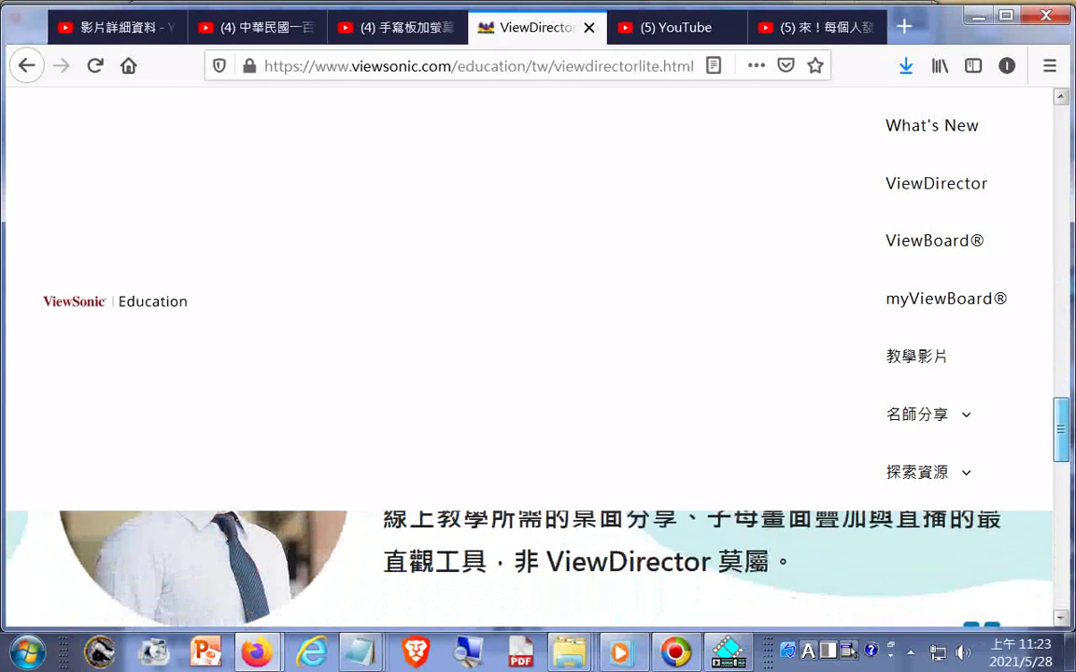
{"action": "scroll", "coordinate": [528, 560], "scroll_direction": "up", "scroll_amount": 1}
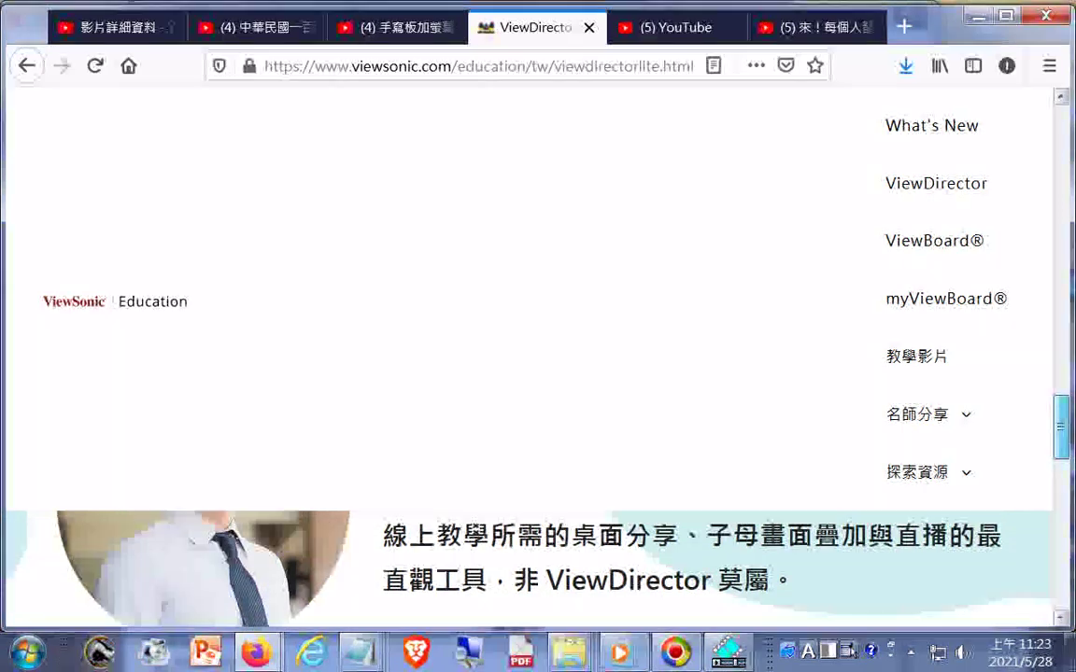
{"action": "scroll", "coordinate": [1071, 488], "scroll_direction": "down", "scroll_amount": 3}
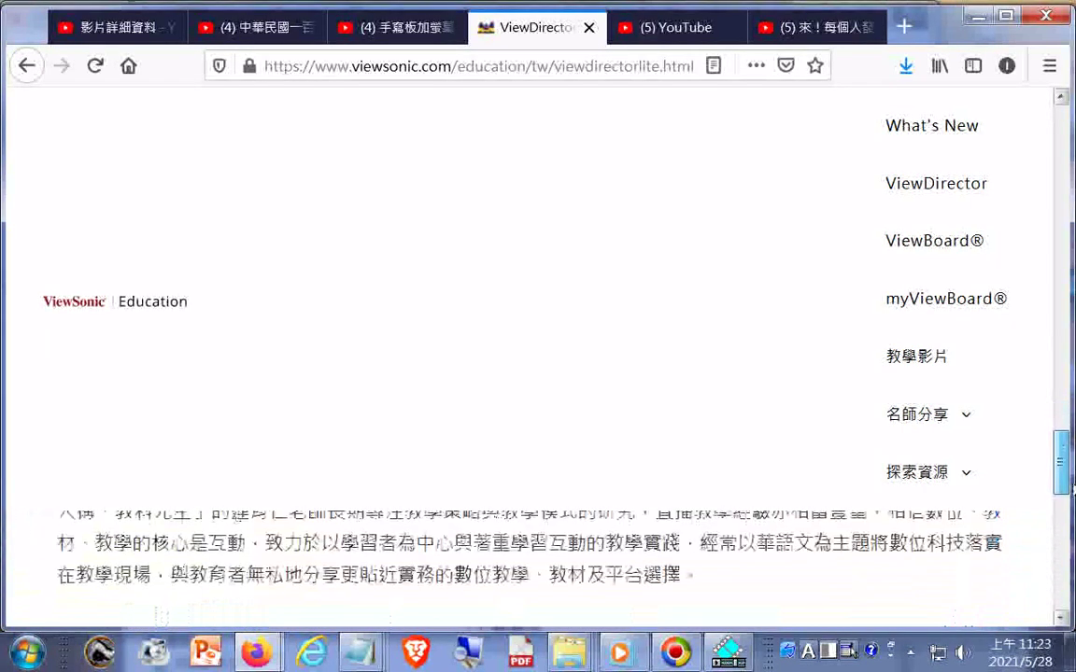
{"action": "scroll", "coordinate": [1071, 487], "scroll_direction": "up", "scroll_amount": 1}
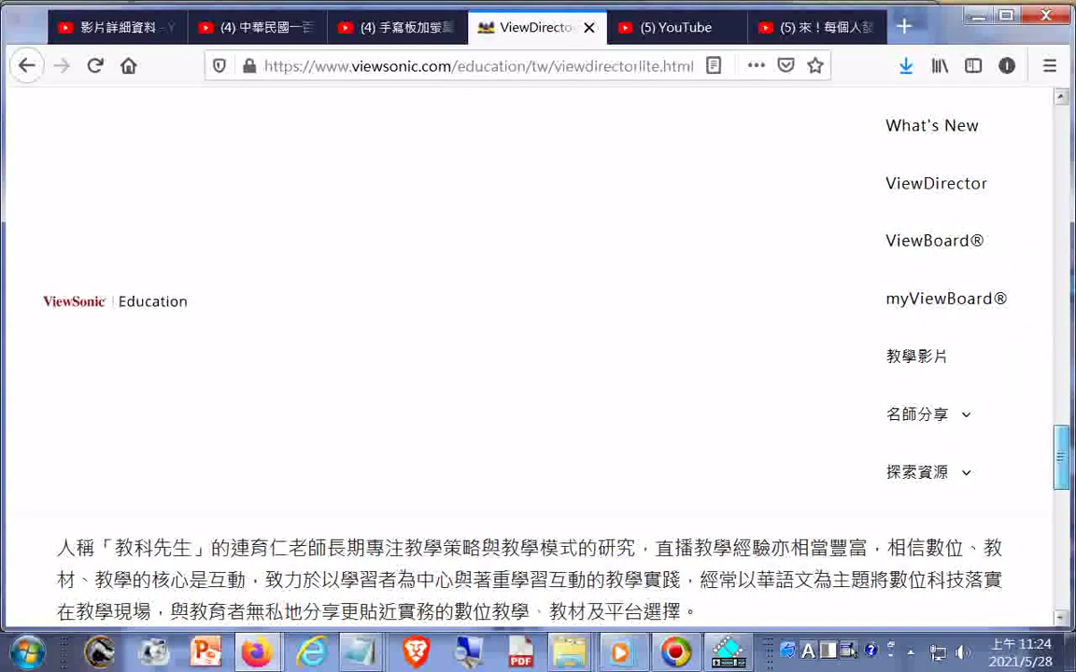
{"action": "scroll", "coordinate": [538, 373], "scroll_direction": "down", "scroll_amount": 2}
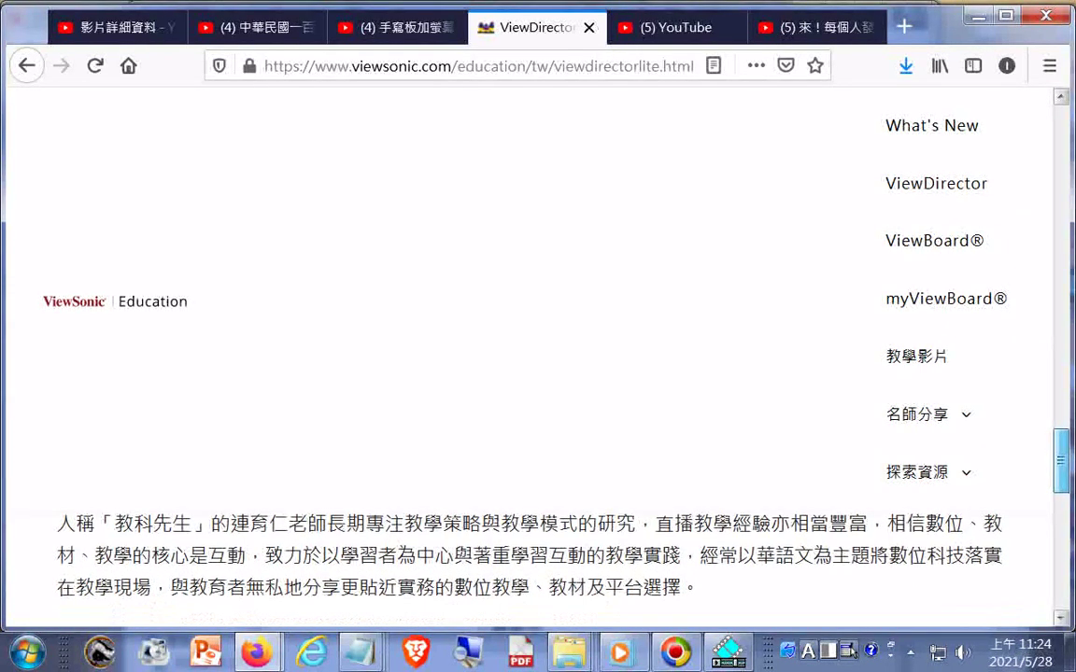
{"action": "scroll", "coordinate": [1067, 522], "scroll_direction": "down", "scroll_amount": 3}
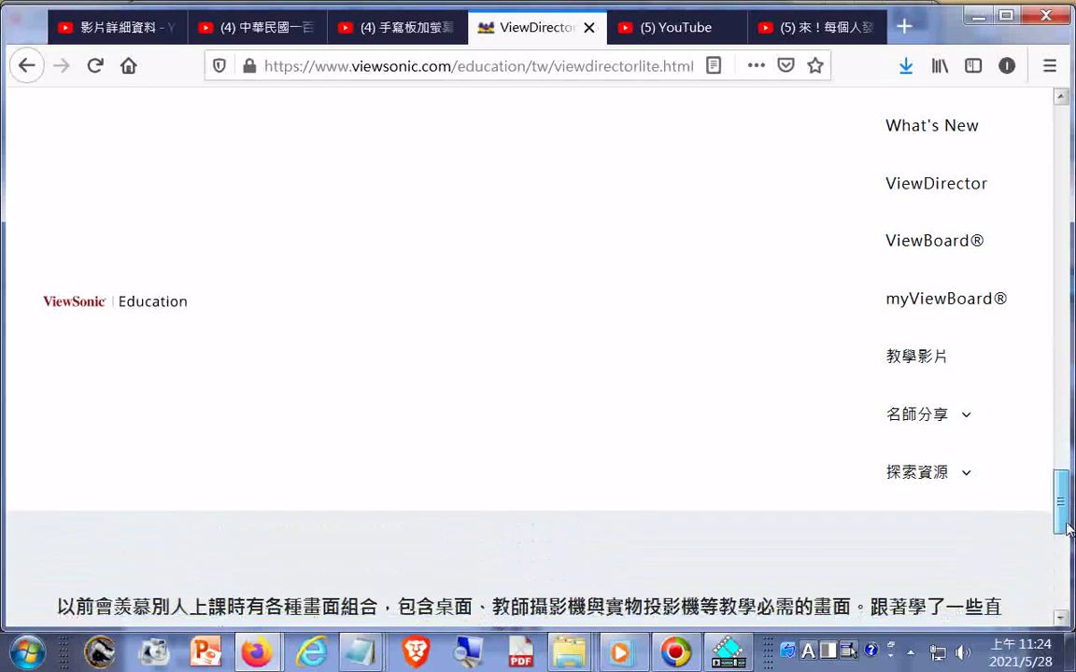
{"action": "left_click_drag", "start_coordinate": [1067, 522], "coordinate": [1067, 537]}
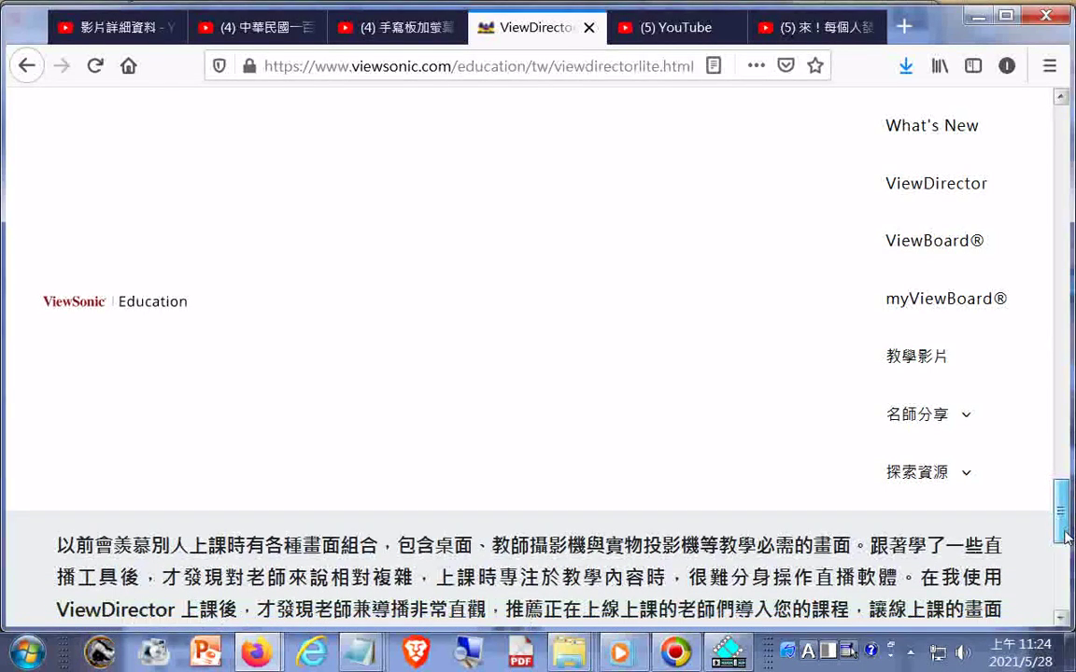
{"action": "left_click_drag", "start_coordinate": [1067, 537], "coordinate": [1067, 540]}
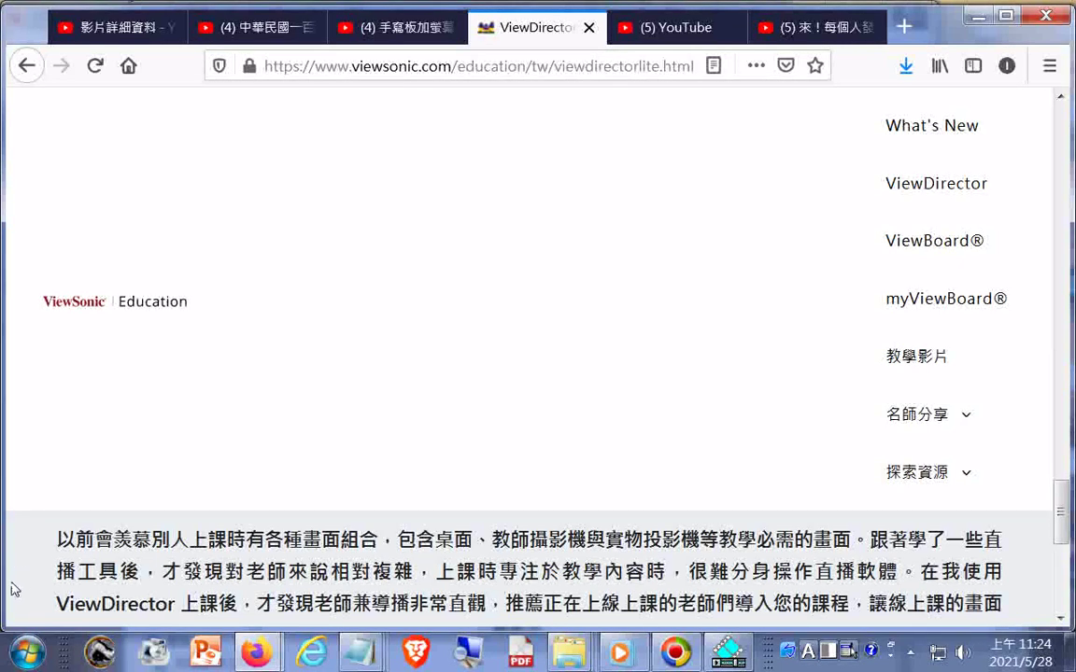
Step: Capture the visible area of the ViewDirector page as a screenshot and download the image
{"action": "right_click", "coordinate": [13, 504]}
{"action": "left_click", "coordinate": [91, 455]}
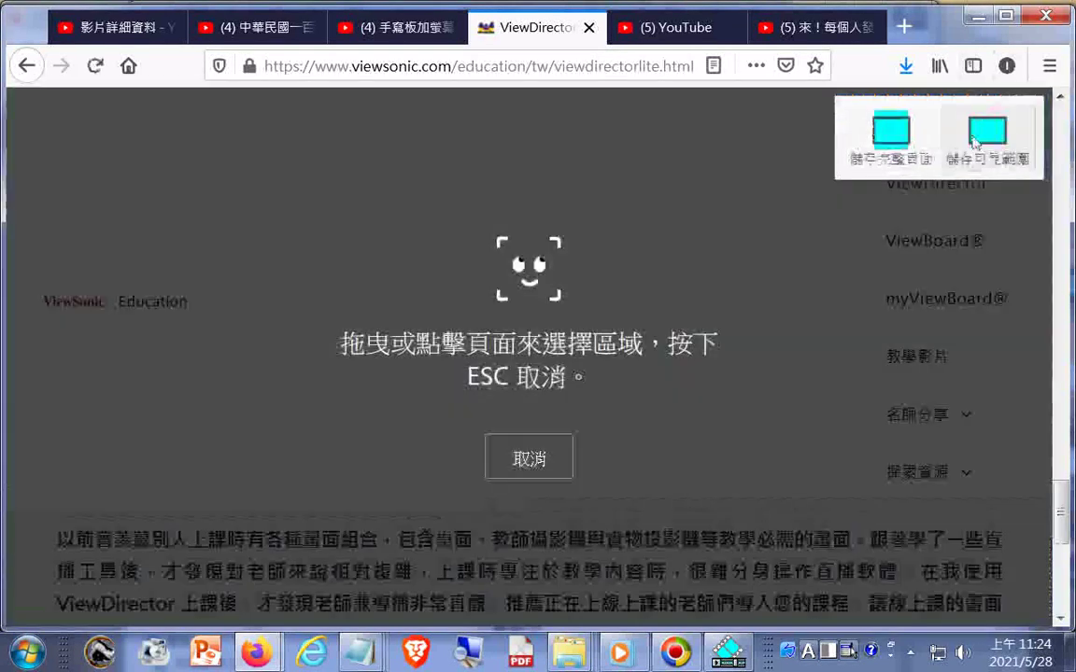
{"action": "left_click", "coordinate": [985, 126]}
{"action": "left_click", "coordinate": [912, 153]}
Step: Copy the entire text content of the ViewDirector Lite web page
{"action": "scroll", "coordinate": [1018, 369], "scroll_direction": "down", "scroll_amount": 3}
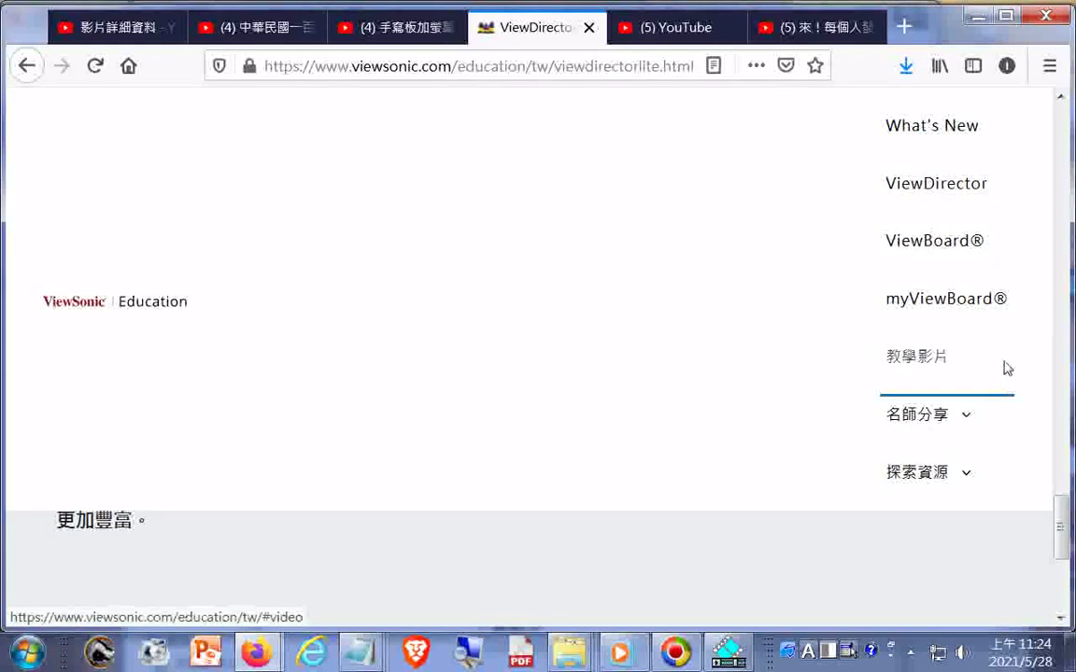
{"action": "scroll", "coordinate": [1003, 367], "scroll_direction": "down", "scroll_amount": 3}
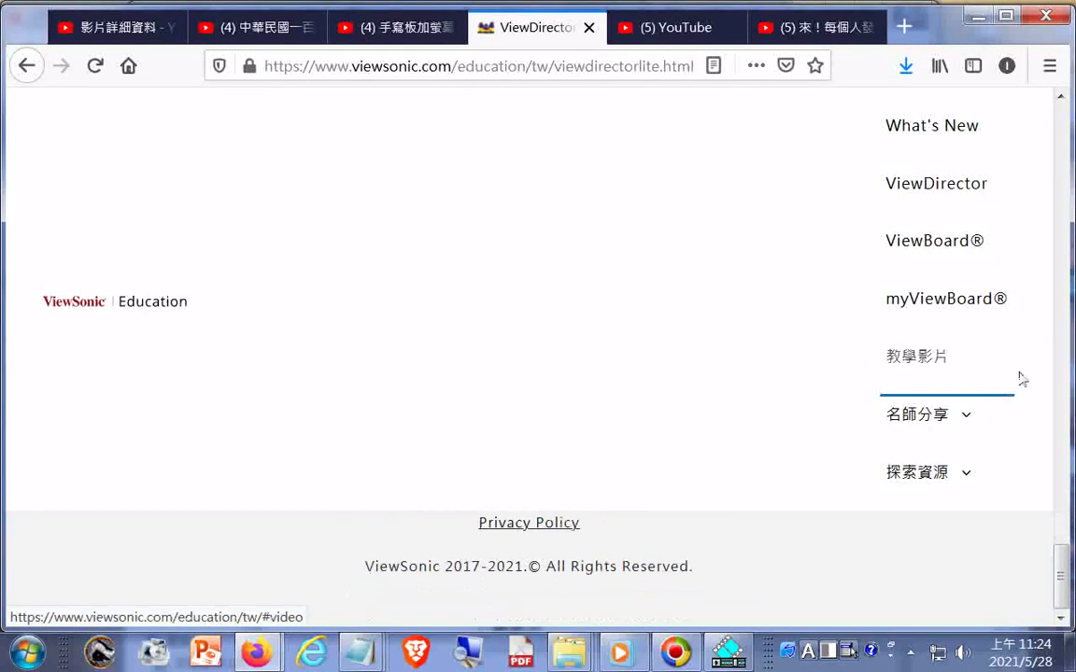
{"action": "left_click_drag", "start_coordinate": [1057, 573], "coordinate": [1047, 109]}
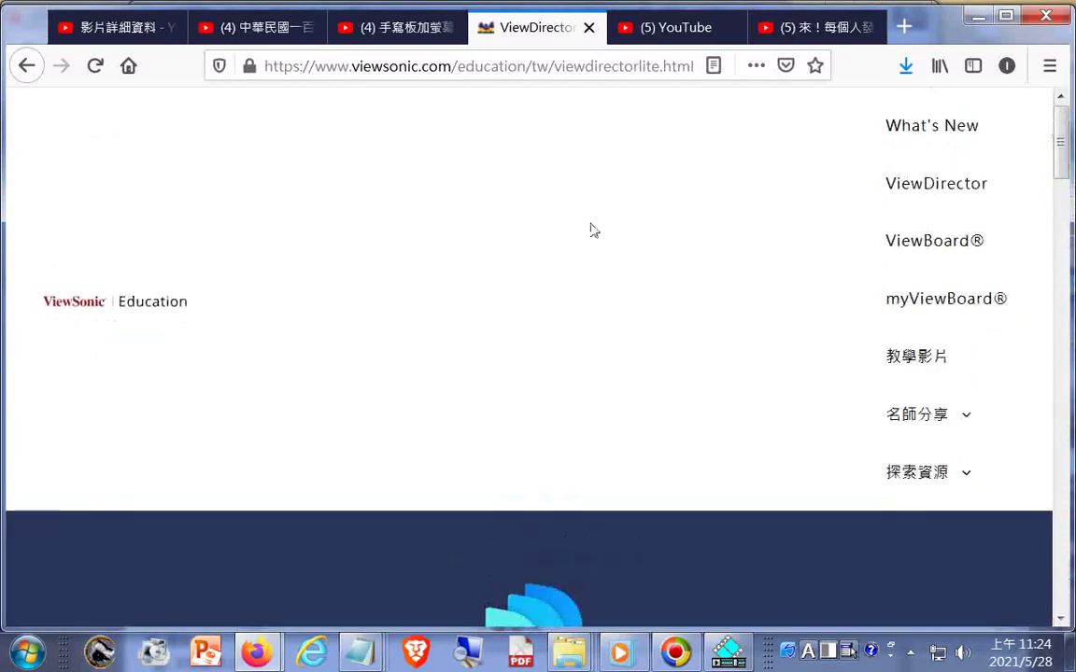
{"action": "key", "text": "ctrl+a"}
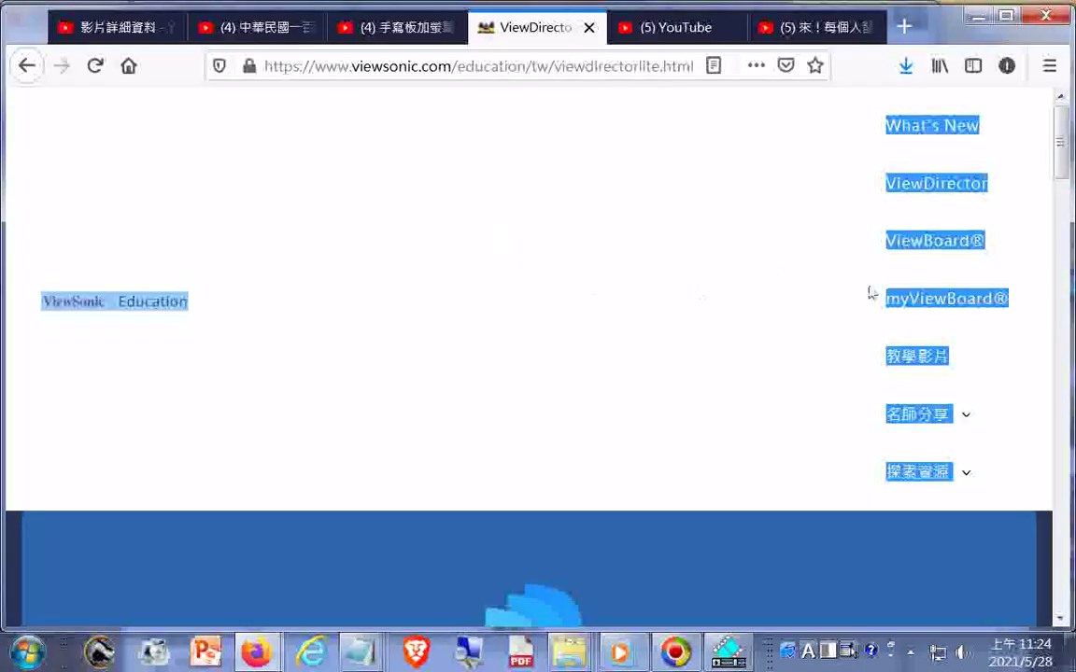
{"action": "right_click", "coordinate": [922, 312]}
{"action": "left_click", "coordinate": [750, 312]}
Step: Open a new Notepad document and paste the copied web page text into it
{"action": "left_click", "coordinate": [28, 652]}
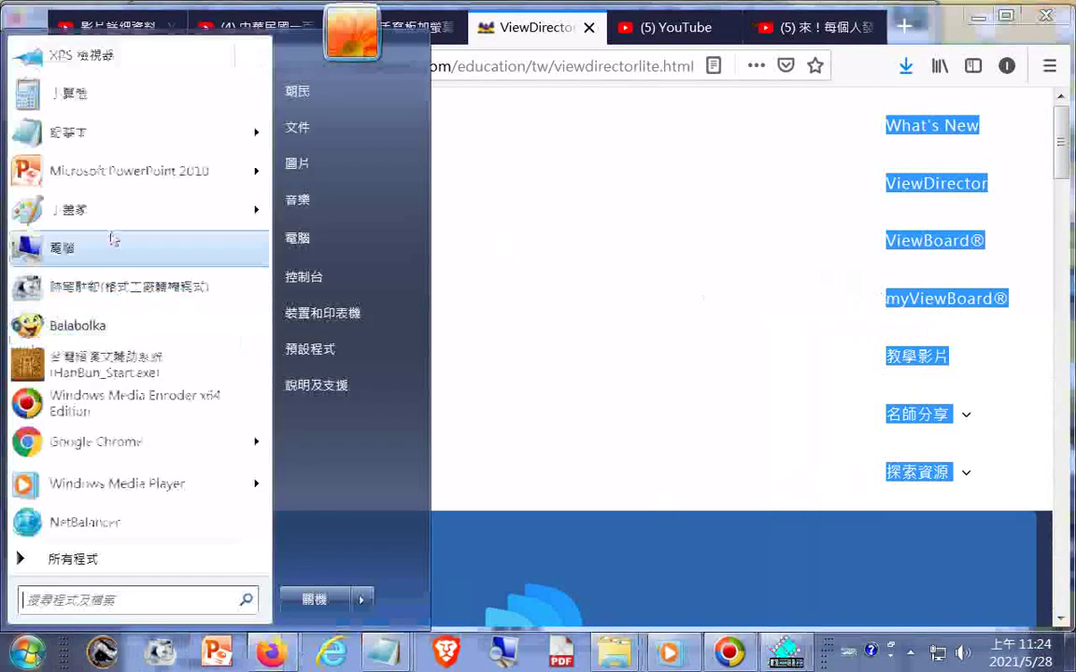
{"action": "left_click", "coordinate": [101, 132]}
{"action": "right_click", "coordinate": [318, 330]}
{"action": "left_click", "coordinate": [368, 408]}
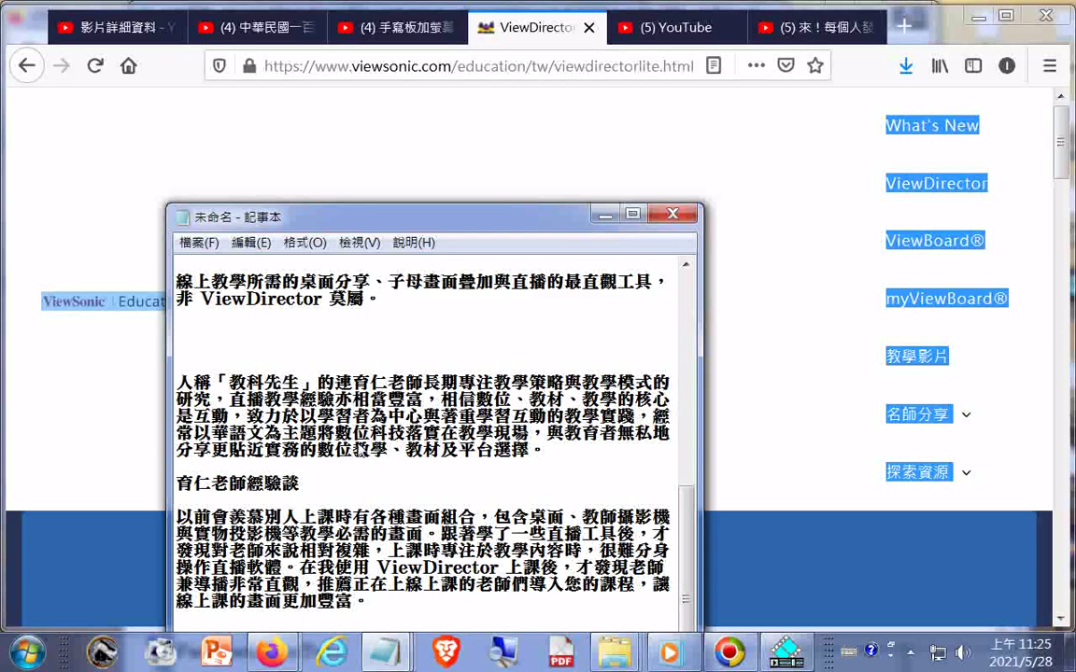
Step: Copy the sentence 線上教學所需的桌面分享、子母畫面疊加與直播的最直觀工具,非 ViewDirector 莫屬 from the pasted text, without its final full stop
{"action": "left_click_drag", "start_coordinate": [524, 452], "coordinate": [174, 392]}
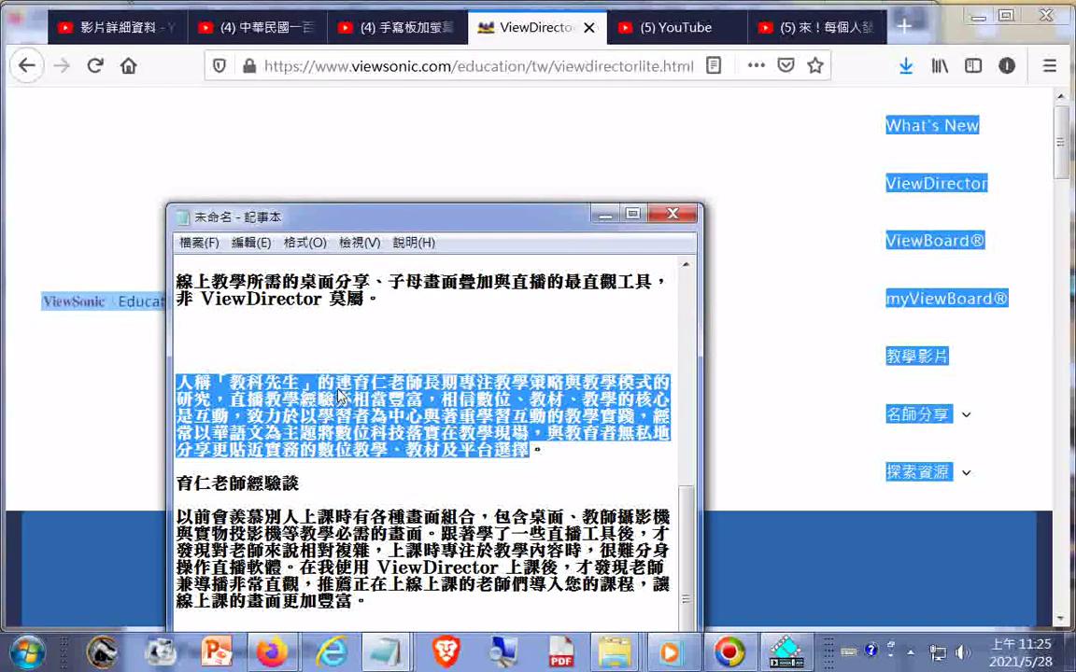
{"action": "scroll", "coordinate": [341, 397], "scroll_direction": "up", "scroll_amount": 1}
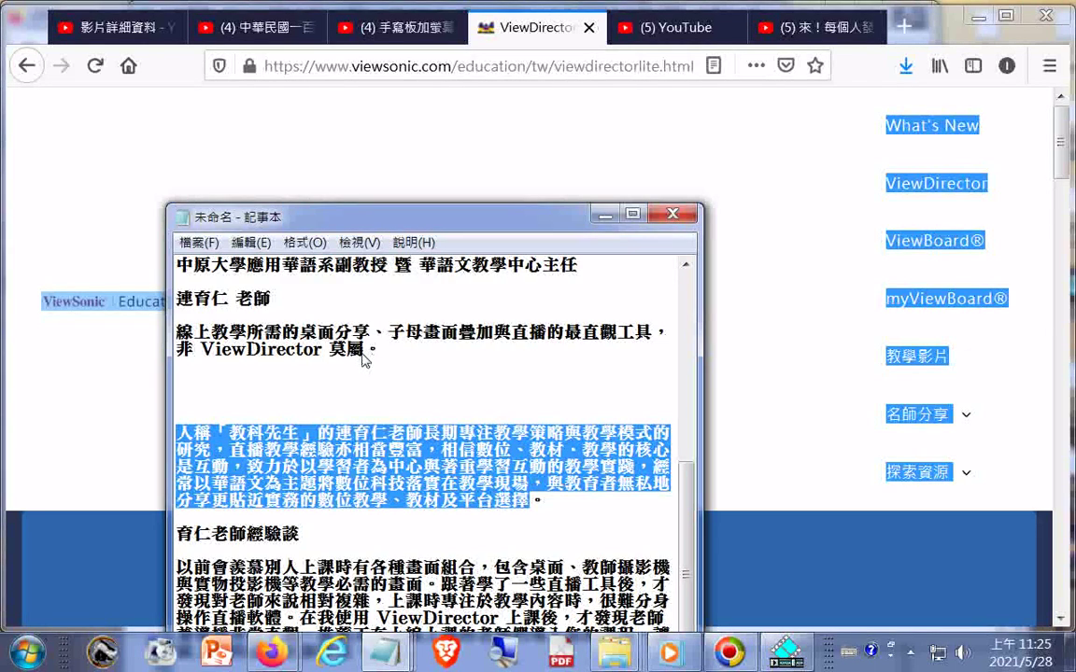
{"action": "left_click_drag", "start_coordinate": [363, 357], "coordinate": [177, 332]}
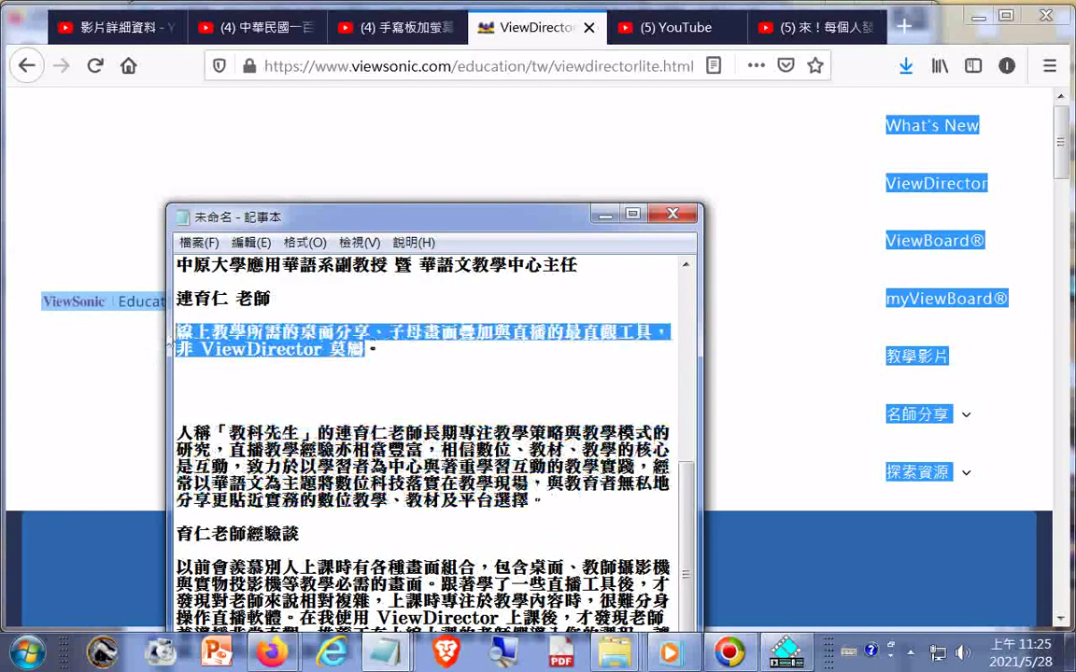
{"action": "right_click", "coordinate": [221, 353]}
{"action": "left_click", "coordinate": [265, 408]}
{"action": "scroll", "coordinate": [421, 420], "scroll_direction": "up", "scroll_amount": 8}
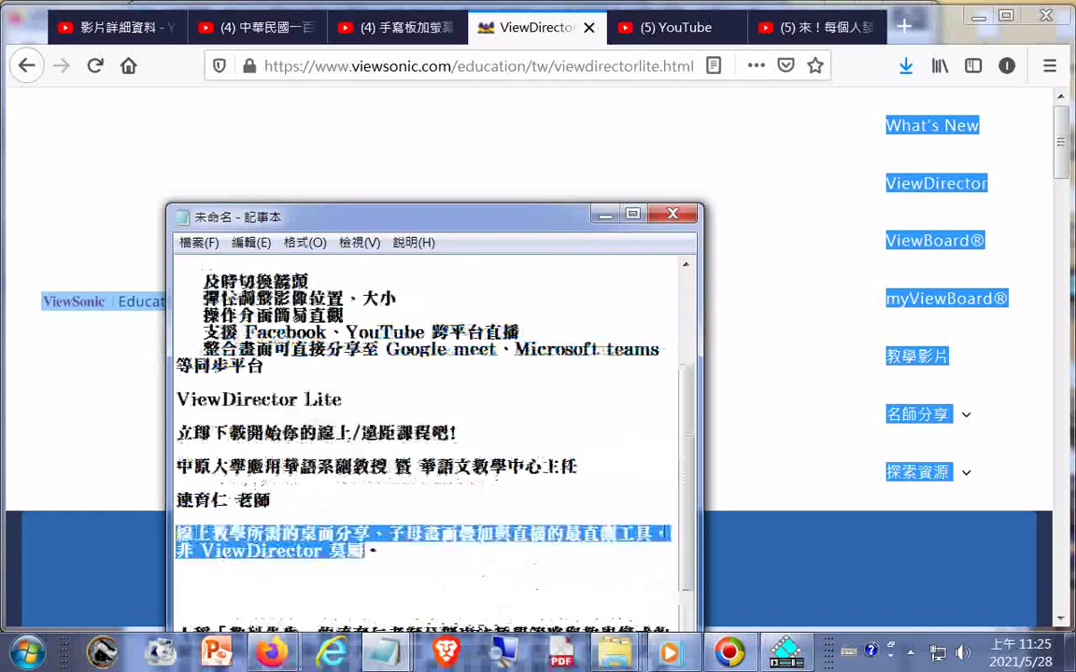
Step: Start saving the document on drive D, using the copied sentence followed by 20210528 as the file name
{"action": "left_click", "coordinate": [198, 242]}
{"action": "left_click", "coordinate": [213, 325]}
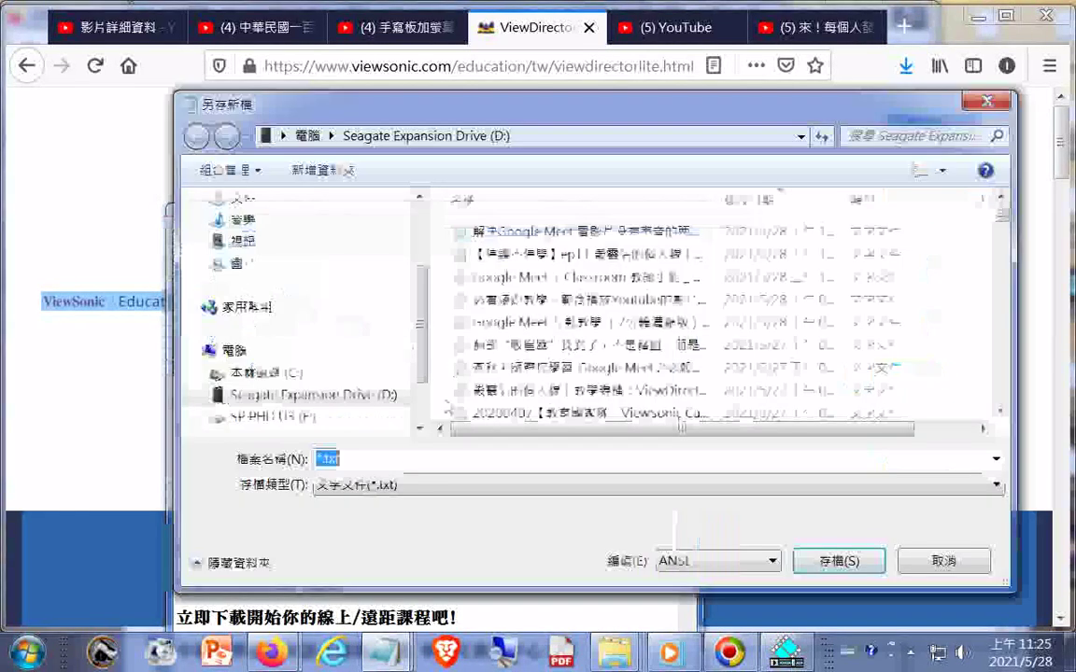
{"action": "right_click", "coordinate": [338, 457]}
{"action": "left_click", "coordinate": [387, 287]}
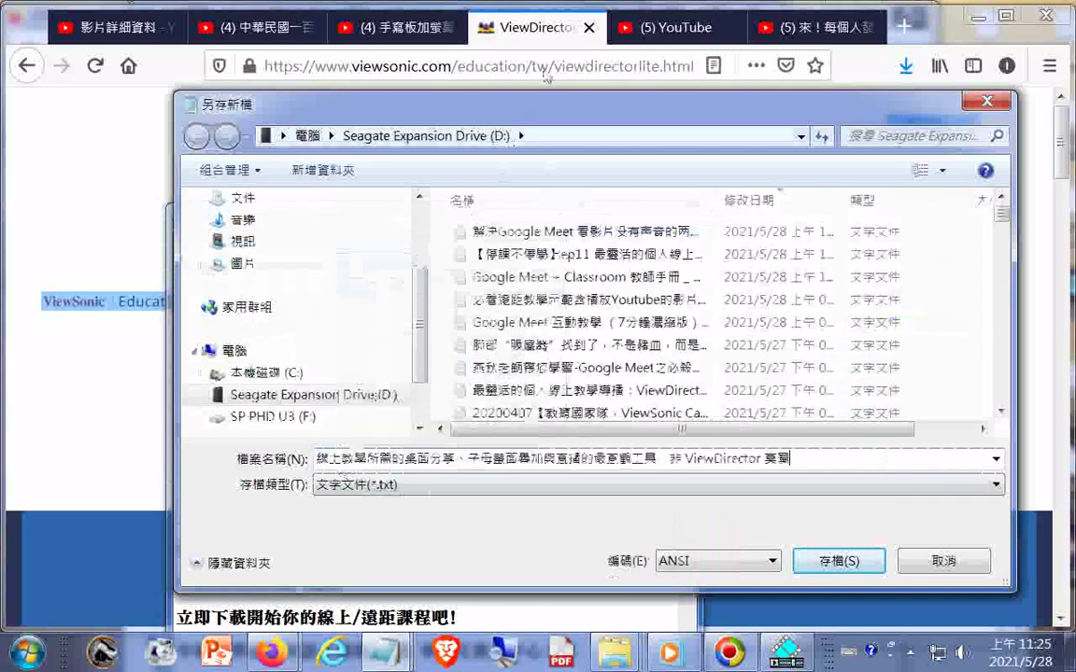
{"action": "type", "text": "0528"}
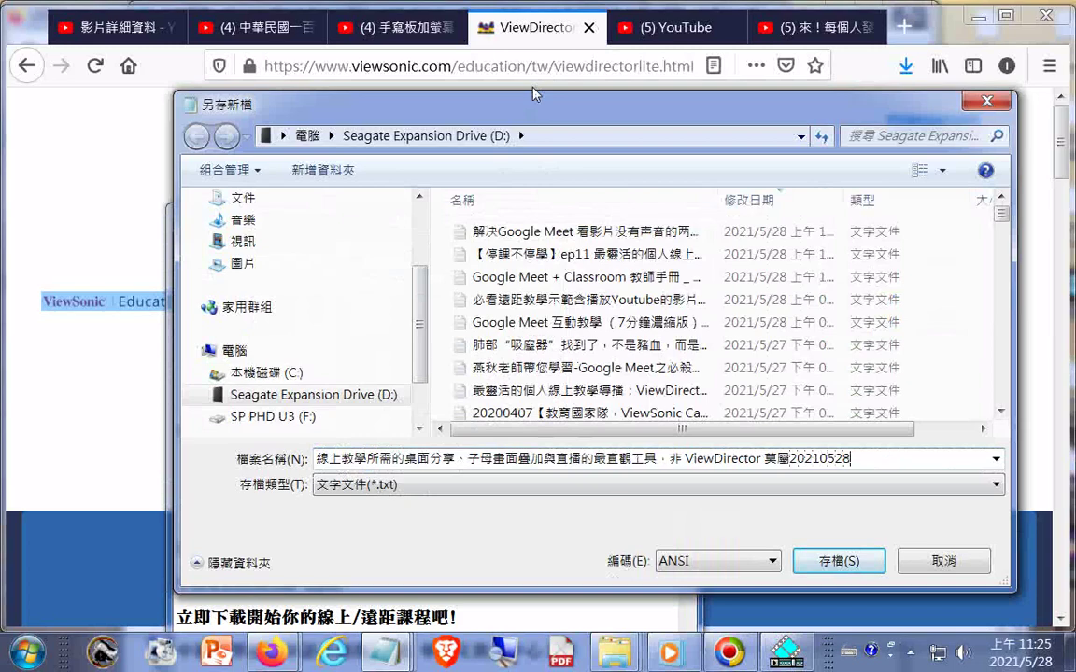
Step: Set the encoding to Unicode and save the text file, copying its full file name before saving
{"action": "left_click", "coordinate": [717, 560]}
{"action": "left_click", "coordinate": [691, 588]}
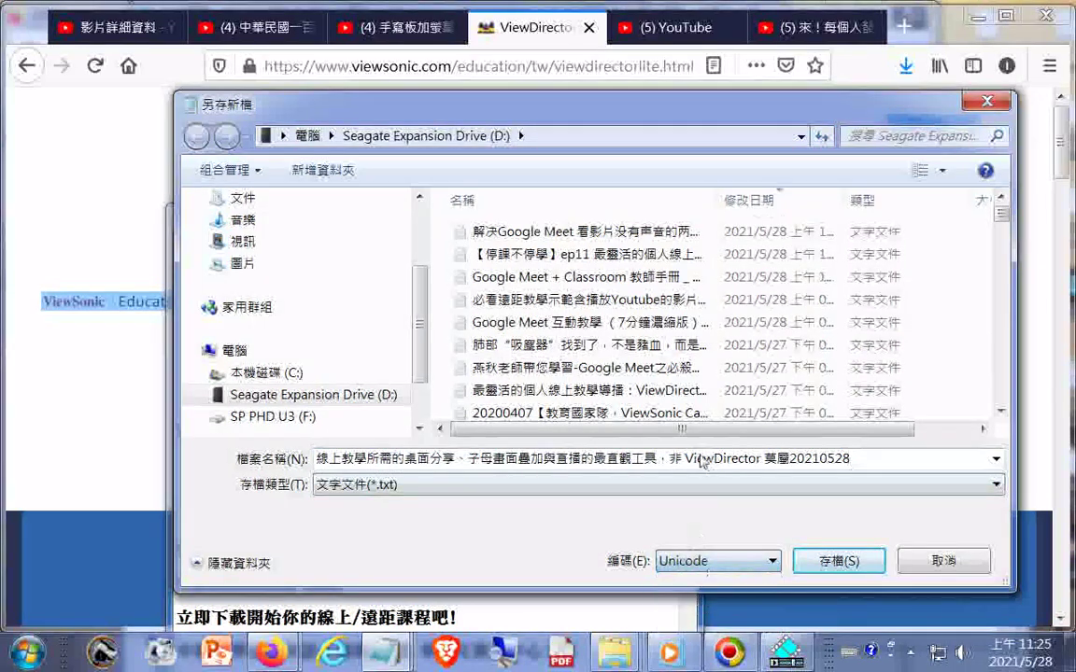
{"action": "key", "text": "ctrl+a"}
{"action": "right_click", "coordinate": [698, 458]}
{"action": "left_click", "coordinate": [784, 250]}
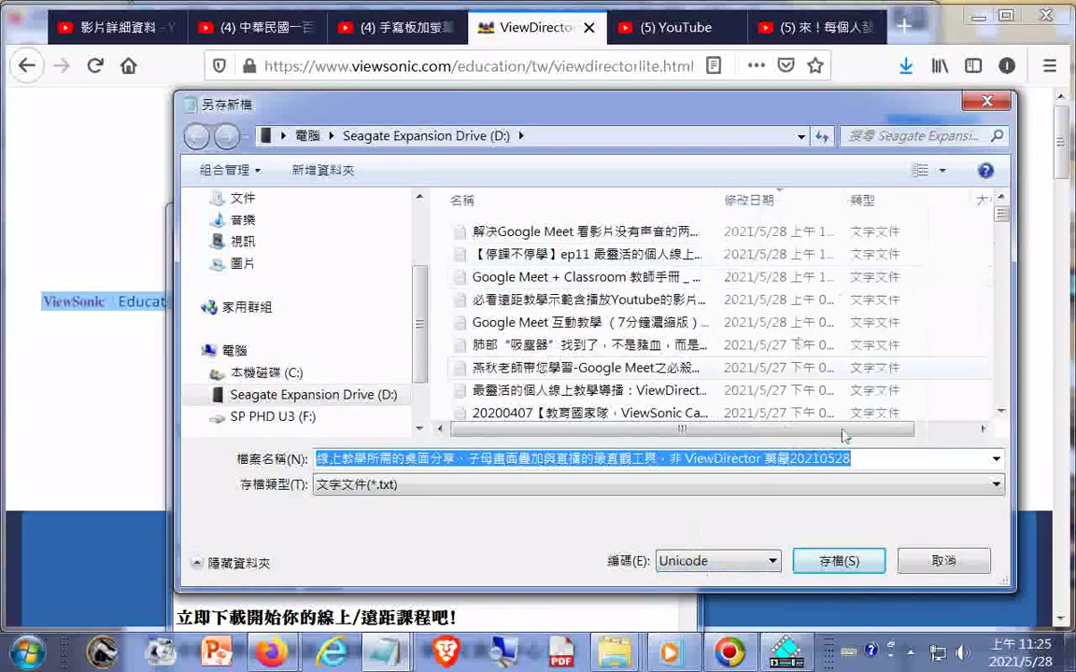
{"action": "left_click", "coordinate": [838, 560]}
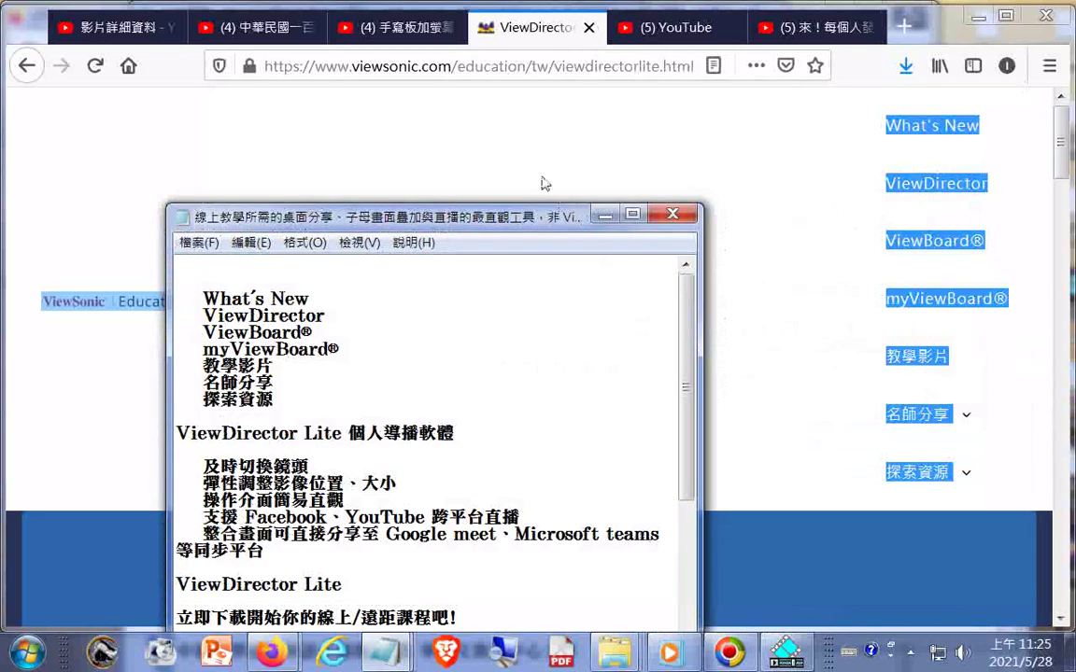
Step: Return to the browser and open the ViewDirector Lite download form through the page's 立即下載 link
{"action": "left_click", "coordinate": [441, 126]}
{"action": "scroll", "coordinate": [578, 252], "scroll_direction": "down", "scroll_amount": 3}
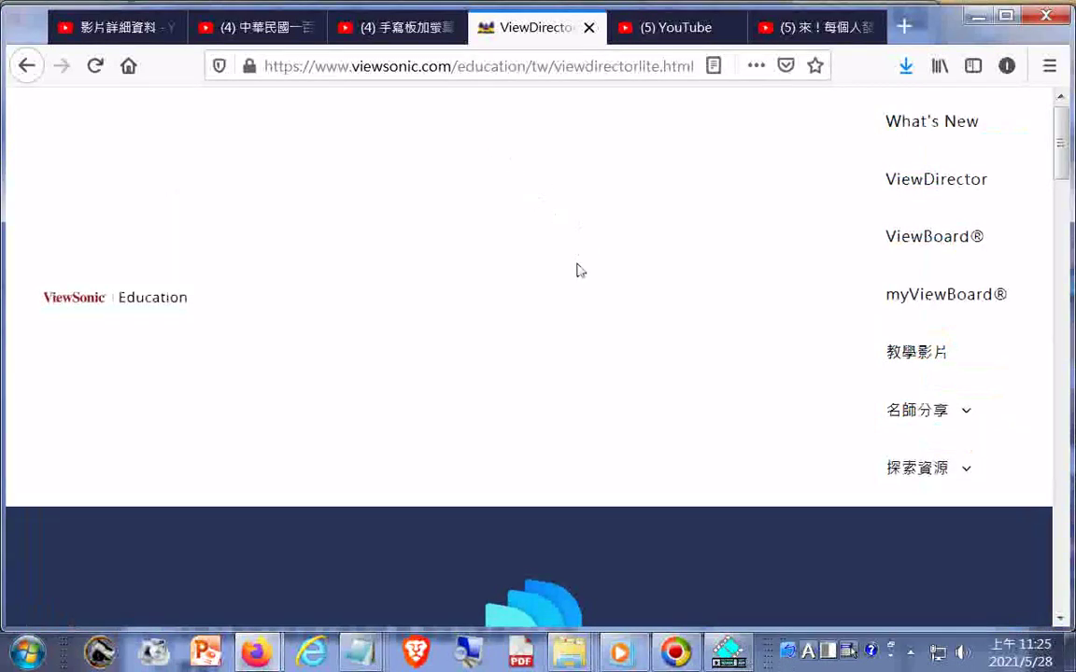
{"action": "scroll", "coordinate": [574, 302], "scroll_direction": "down", "scroll_amount": 1}
{"action": "scroll", "coordinate": [588, 339], "scroll_direction": "up", "scroll_amount": 3}
{"action": "scroll", "coordinate": [588, 348], "scroll_direction": "down", "scroll_amount": 3}
{"action": "scroll", "coordinate": [589, 349], "scroll_direction": "up", "scroll_amount": 3}
{"action": "scroll", "coordinate": [588, 350], "scroll_direction": "down", "scroll_amount": 5}
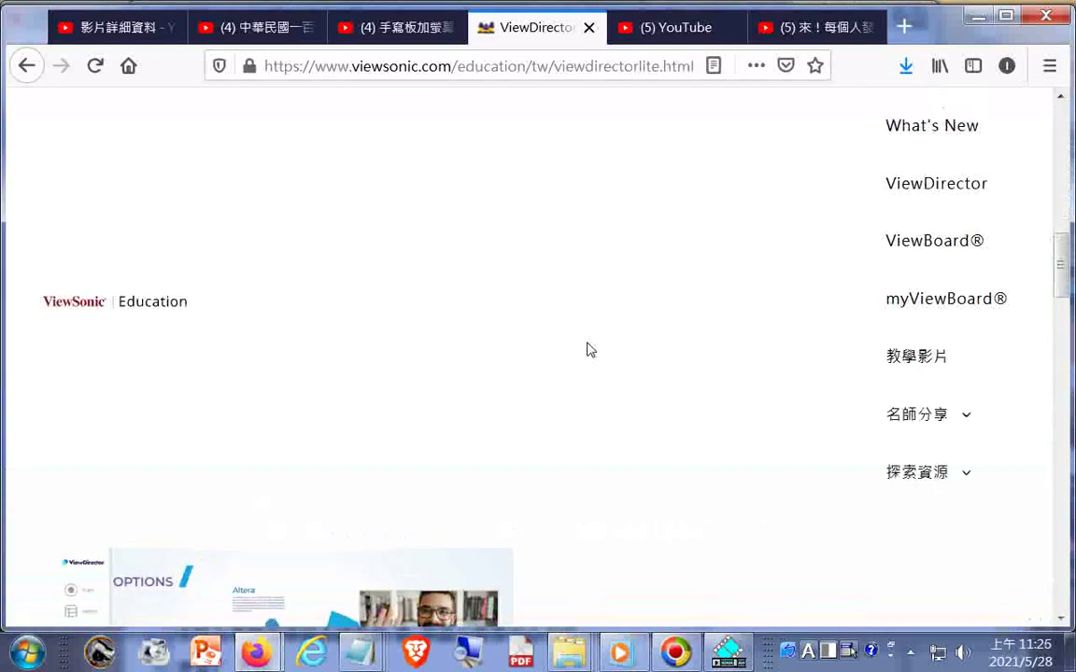
{"action": "scroll", "coordinate": [644, 457], "scroll_direction": "down", "scroll_amount": 3}
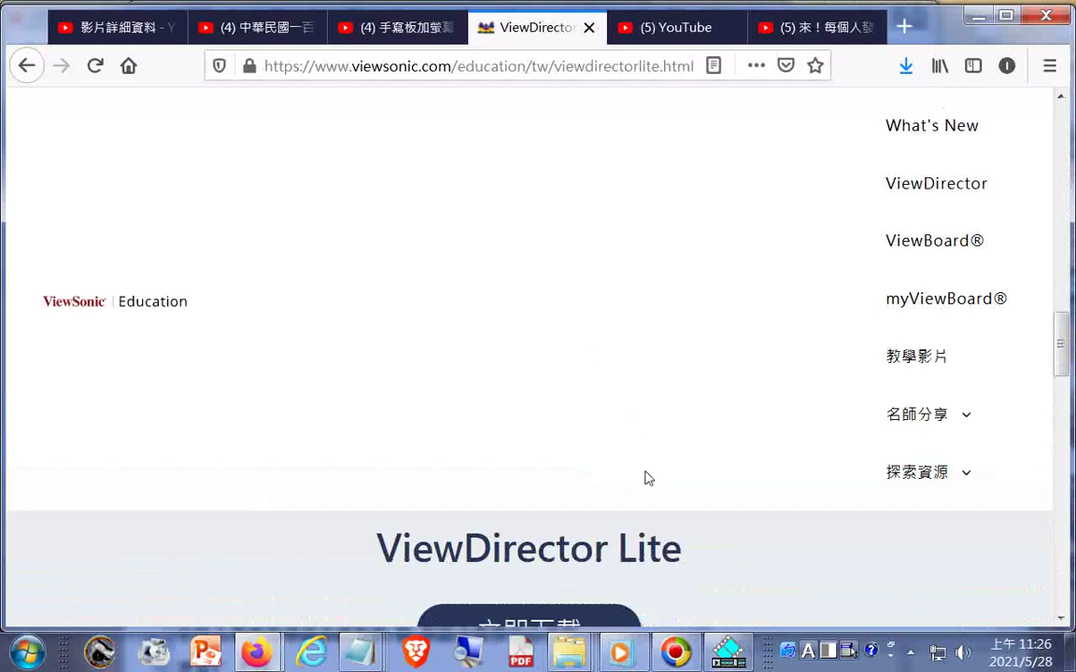
{"action": "left_click", "coordinate": [557, 532]}
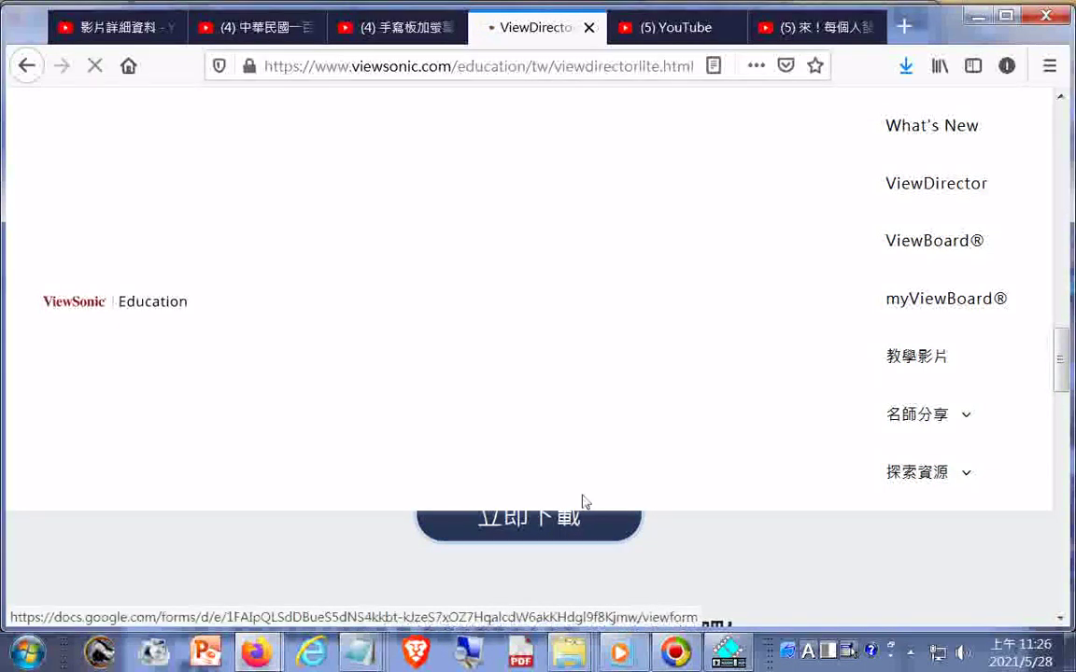
{"action": "scroll", "coordinate": [581, 496], "scroll_direction": "up", "scroll_amount": 1}
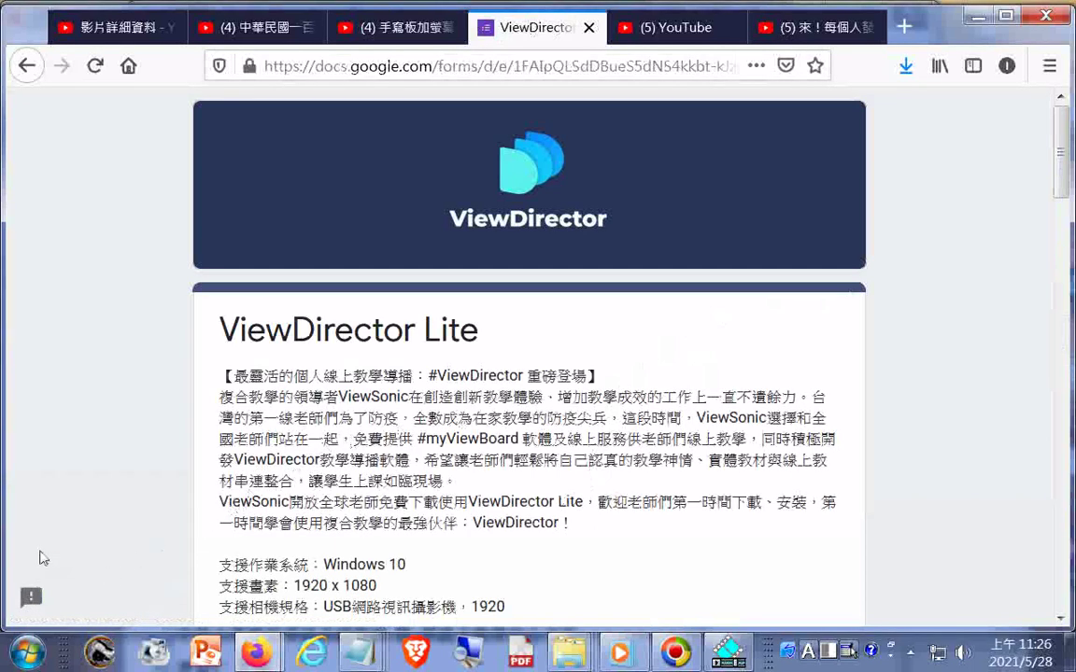
Step: Capture the visible area of the ViewDirector Lite form as a screenshot and download the image
{"action": "right_click", "coordinate": [38, 504]}
{"action": "key", "text": "Escape"}
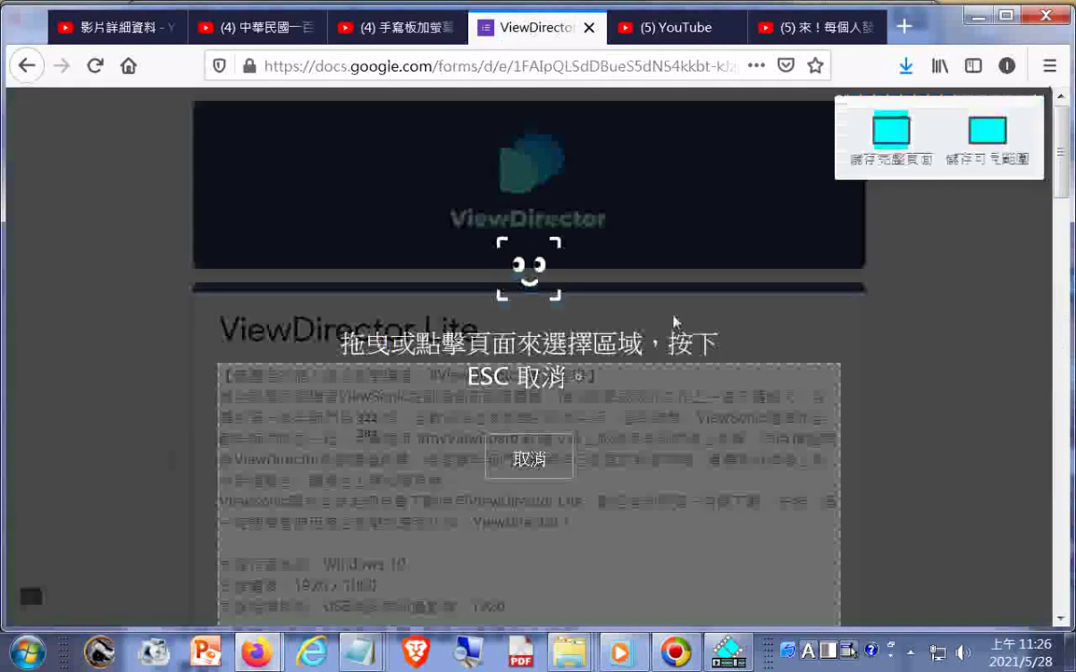
{"action": "left_click", "coordinate": [980, 131]}
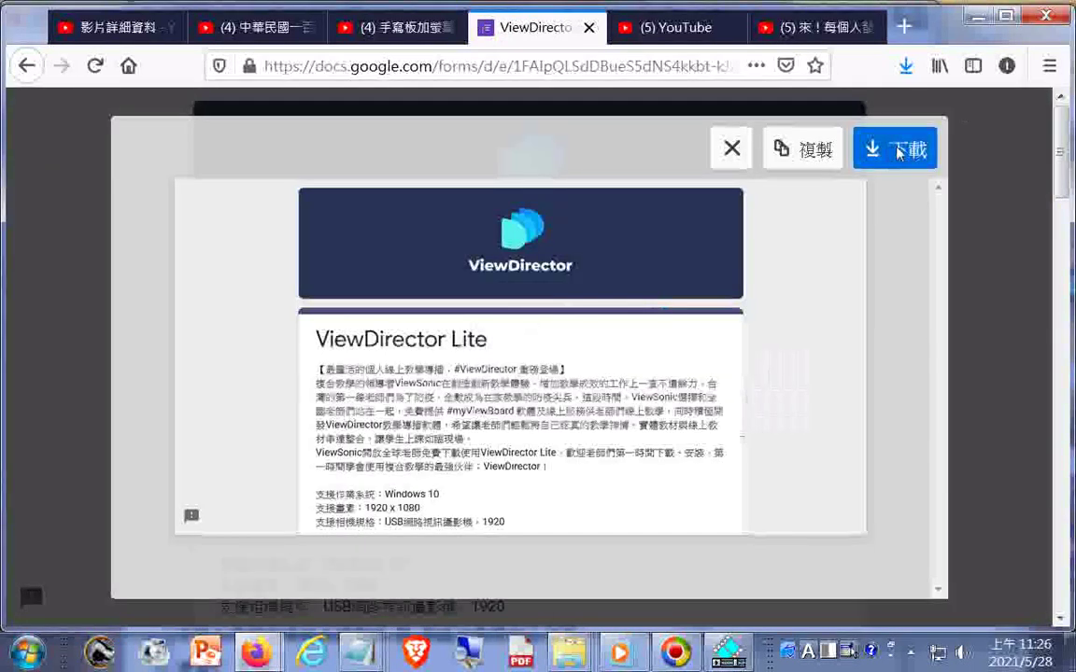
{"action": "left_click", "coordinate": [891, 149]}
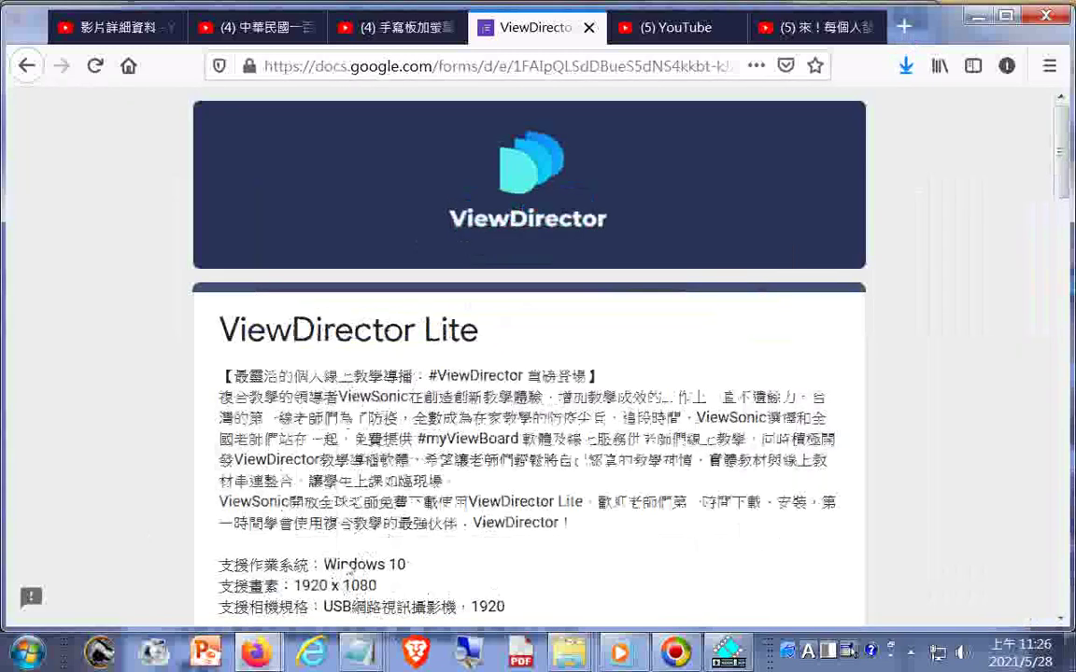
Step: Highlight Windows 10 as the supported operating system and examine the form's requirements and feature list
{"action": "left_click_drag", "start_coordinate": [324, 564], "coordinate": [406, 565]}
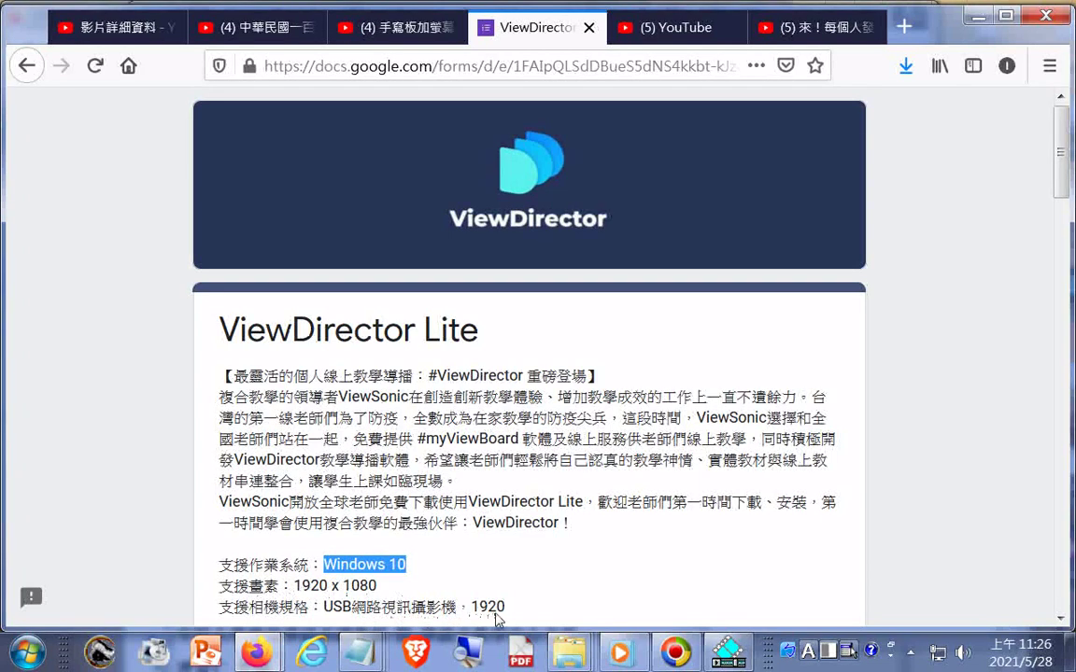
{"action": "scroll", "coordinate": [518, 612], "scroll_direction": "down", "scroll_amount": 1}
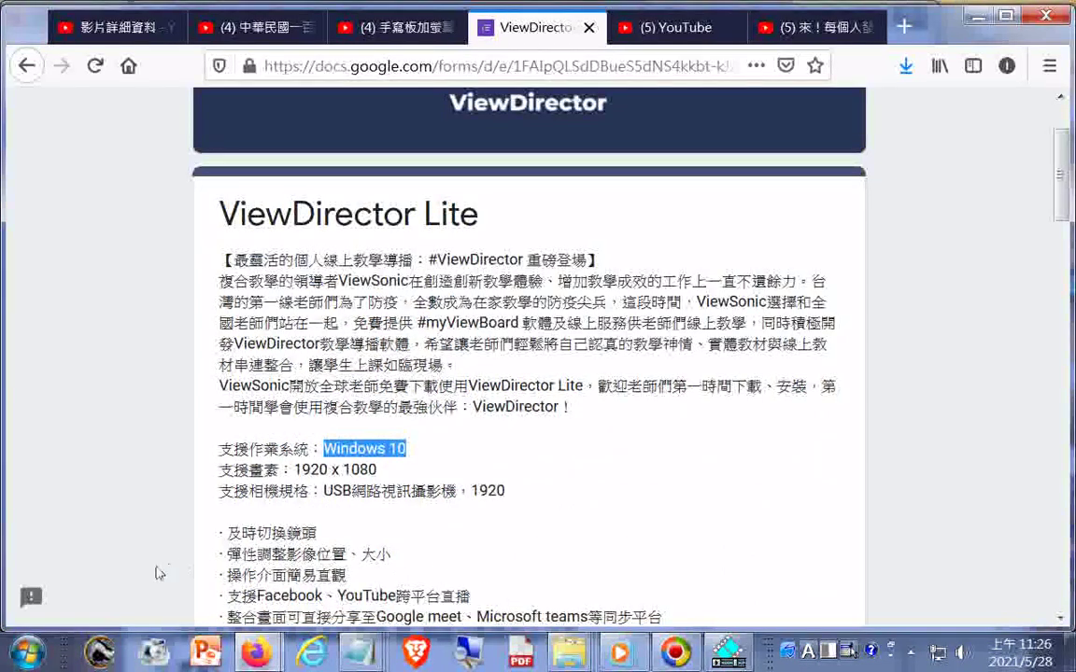
Step: Capture the visible part of the form with the highlighted Windows 10 requirement and feature list, and download the image
{"action": "right_click", "coordinate": [20, 495]}
{"action": "left_click", "coordinate": [84, 402]}
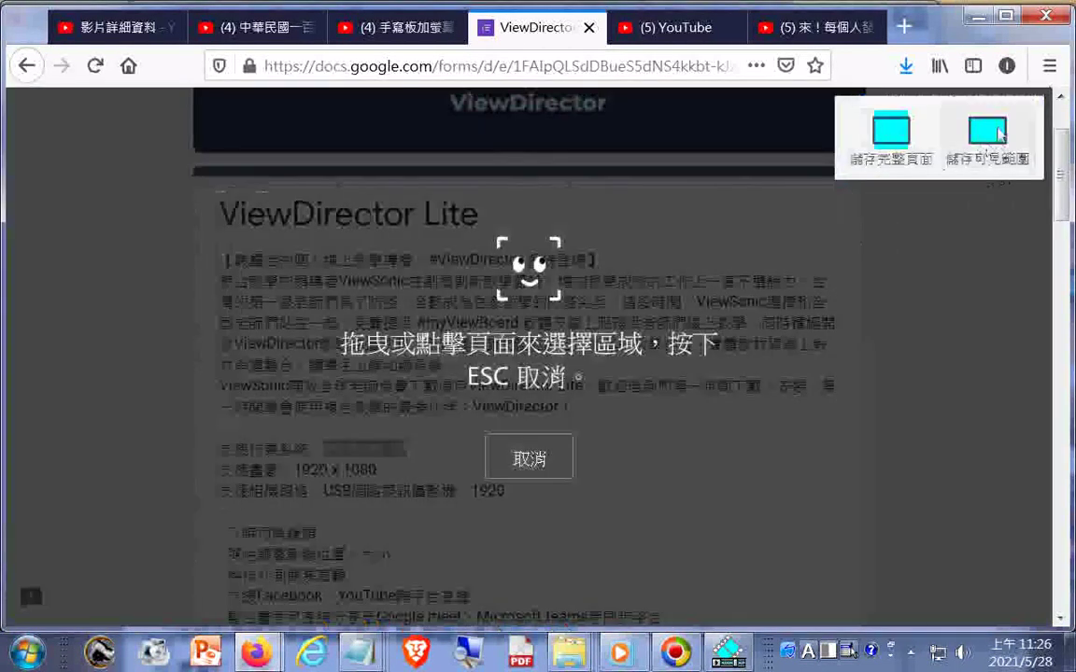
{"action": "left_click", "coordinate": [890, 135]}
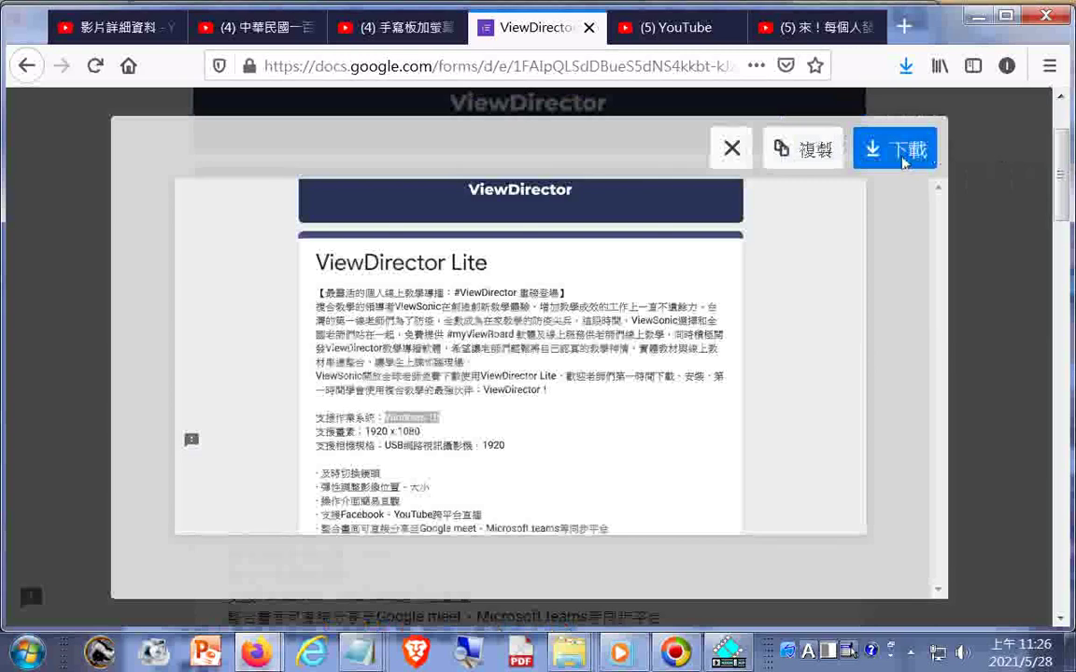
{"action": "left_click", "coordinate": [895, 150]}
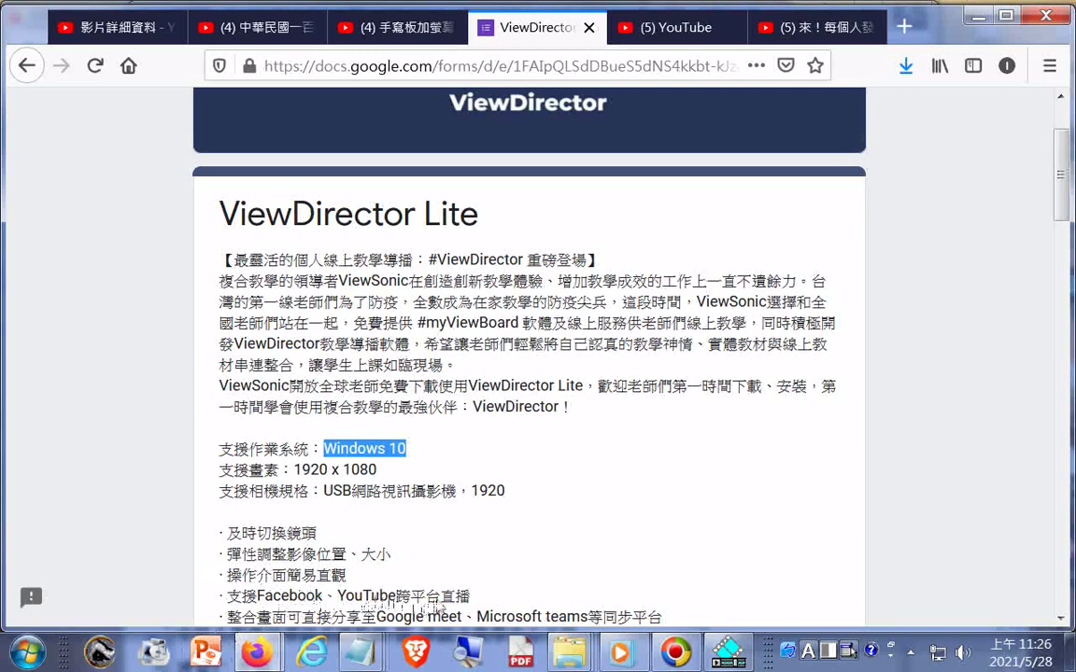
Step: Highlight the feature line on Facebook and YouTube cross-platform live streaming to read it, and clear the selection
{"action": "left_click_drag", "start_coordinate": [227, 595], "coordinate": [455, 624]}
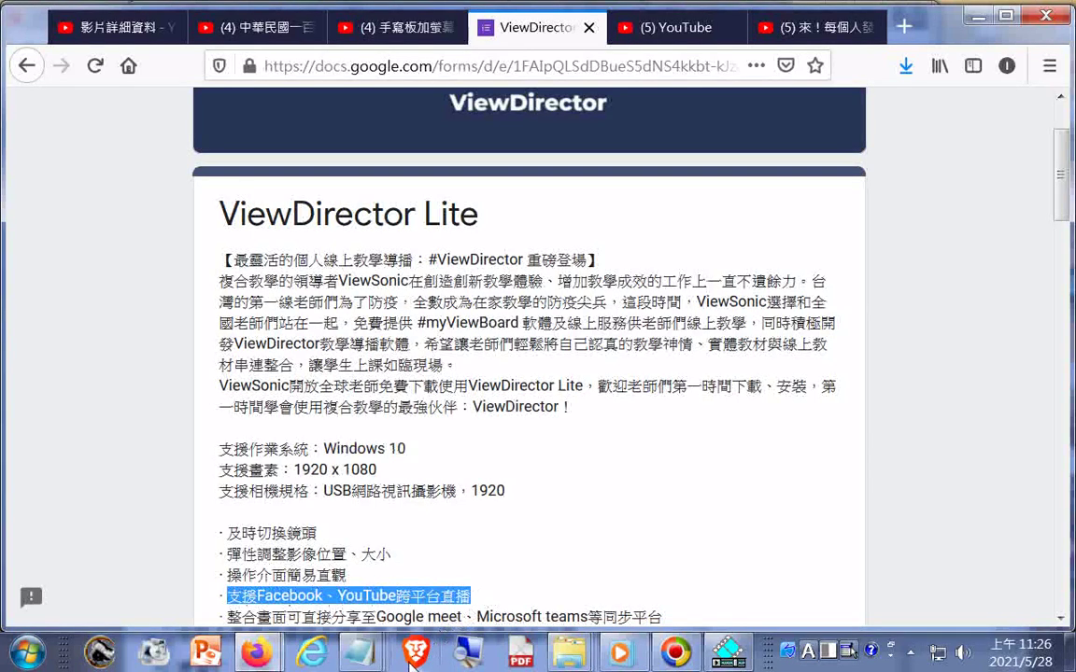
{"action": "right_click", "coordinate": [379, 592]}
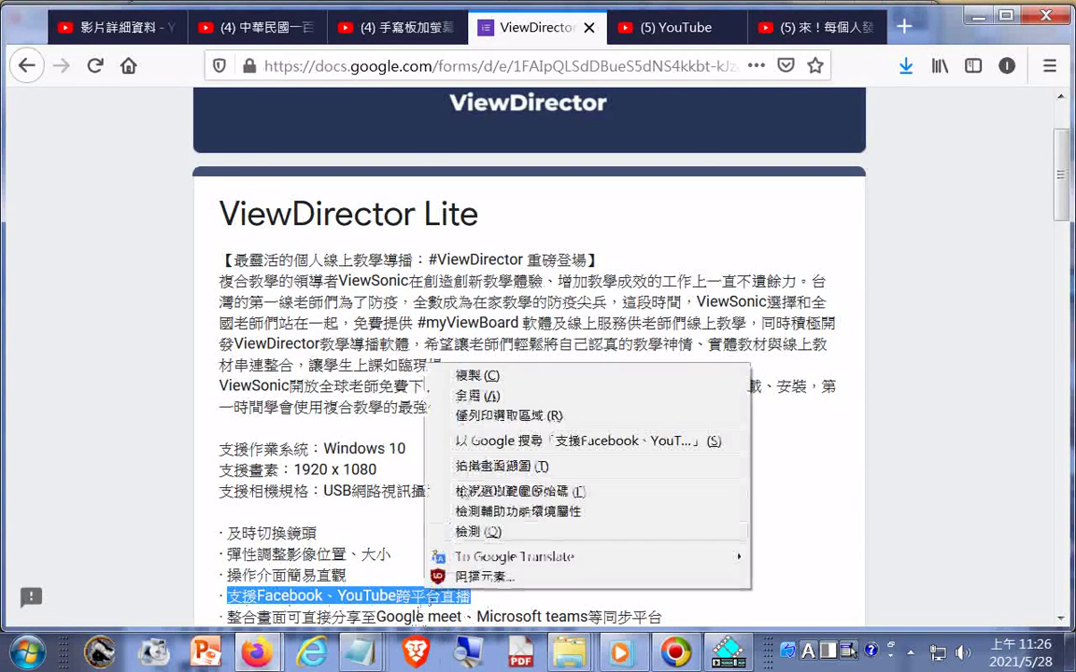
{"action": "left_click", "coordinate": [441, 345]}
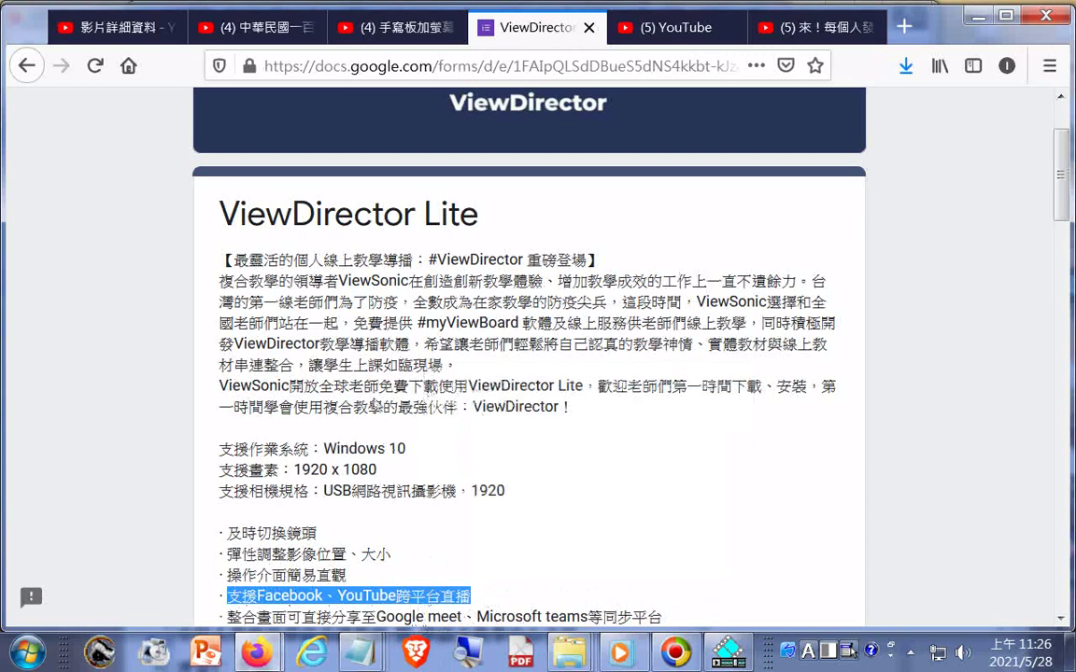
{"action": "left_click", "coordinate": [211, 614]}
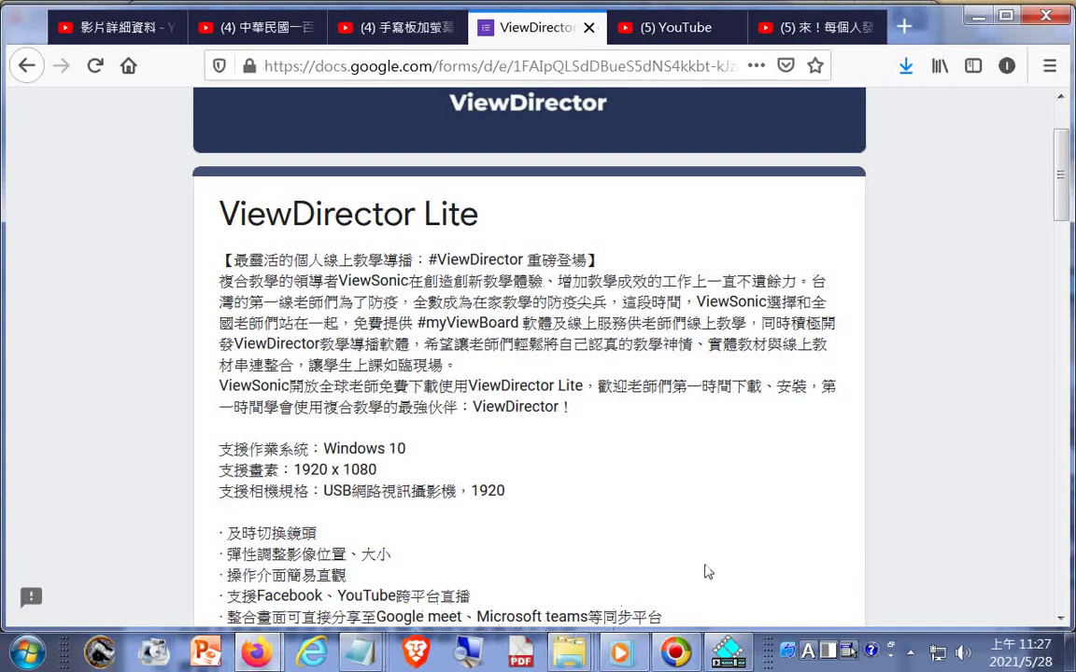
Step: Examine the form's questions from the email and workplace fields through job title, teaching subject, teaching experience and commonly used online software
{"action": "scroll", "coordinate": [878, 579], "scroll_direction": "down", "scroll_amount": 2}
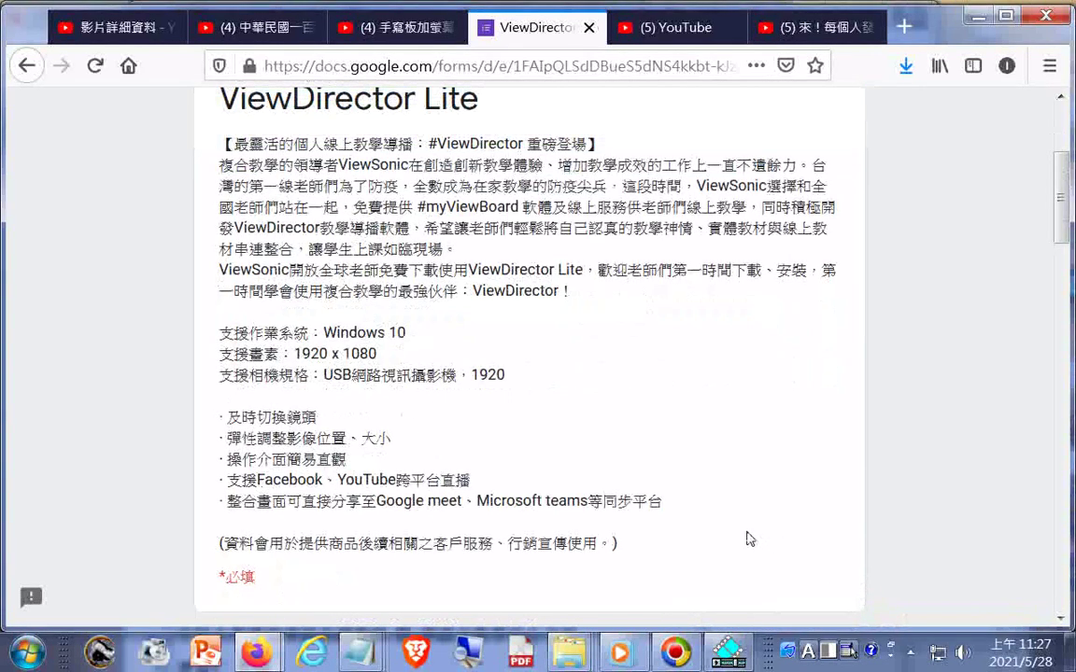
{"action": "scroll", "coordinate": [749, 541], "scroll_direction": "down", "scroll_amount": 2}
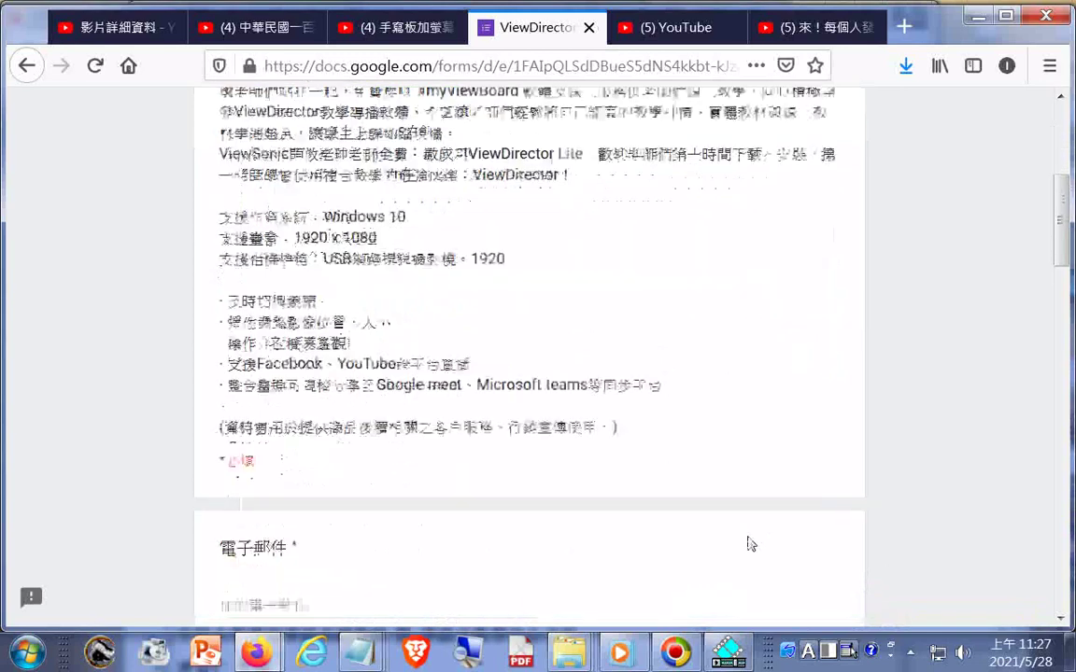
{"action": "scroll", "coordinate": [749, 542], "scroll_direction": "down", "scroll_amount": 2}
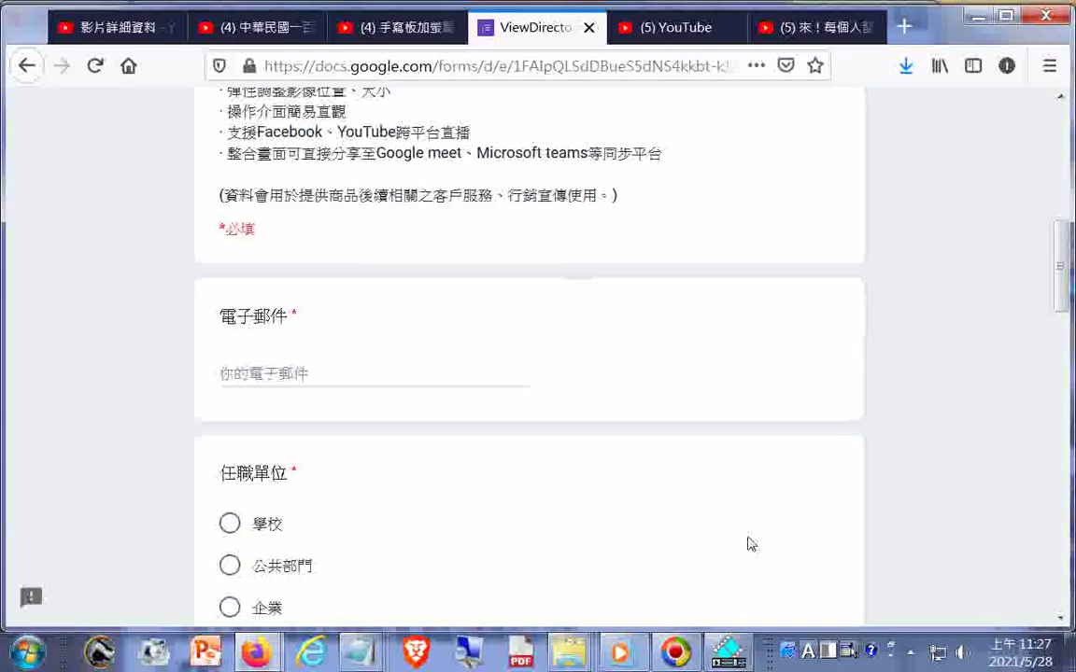
{"action": "scroll", "coordinate": [750, 541], "scroll_direction": "down", "scroll_amount": 5}
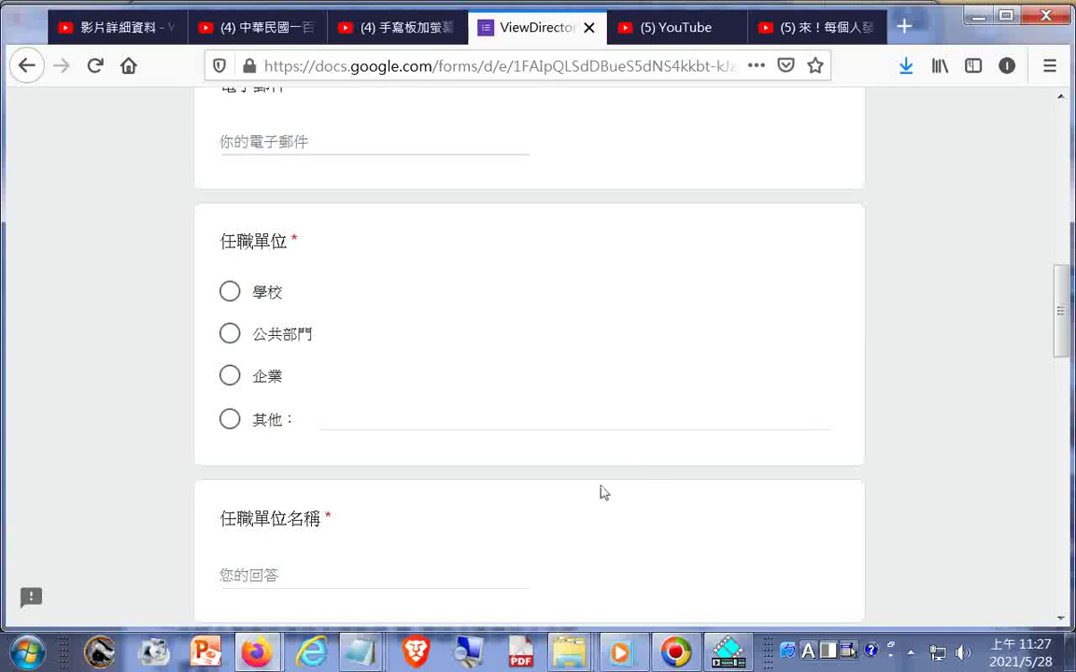
{"action": "scroll", "coordinate": [542, 471], "scroll_direction": "down", "scroll_amount": 2}
{"action": "scroll", "coordinate": [316, 516], "scroll_direction": "down", "scroll_amount": 2}
{"action": "scroll", "coordinate": [312, 508], "scroll_direction": "down", "scroll_amount": 4}
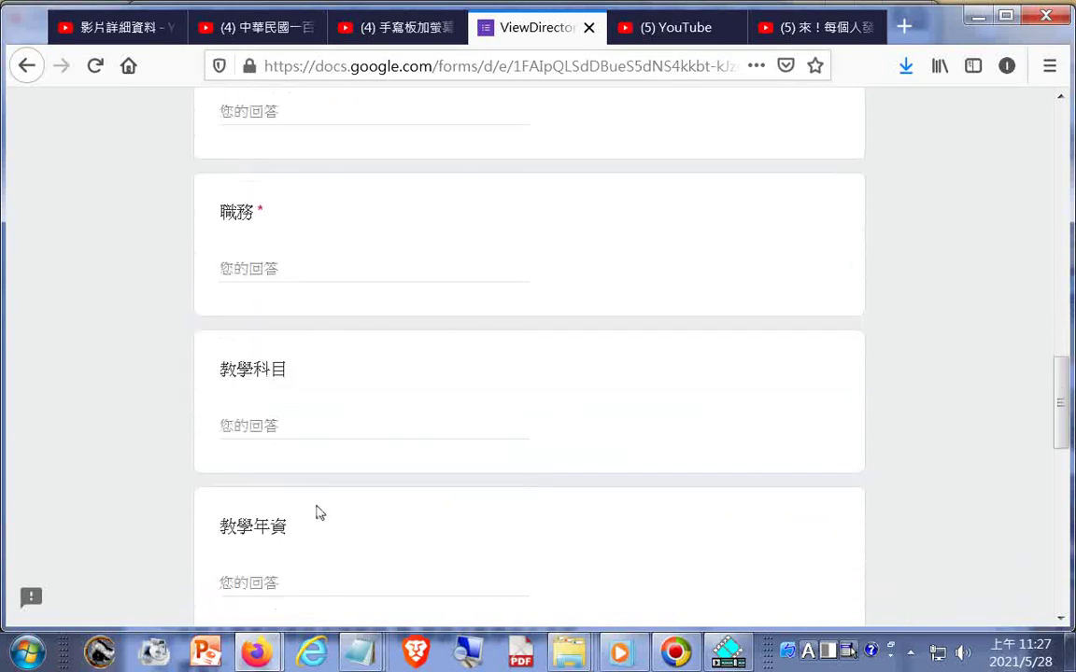
{"action": "scroll", "coordinate": [327, 519], "scroll_direction": "down", "scroll_amount": 2}
{"action": "scroll", "coordinate": [308, 509], "scroll_direction": "down", "scroll_amount": 2}
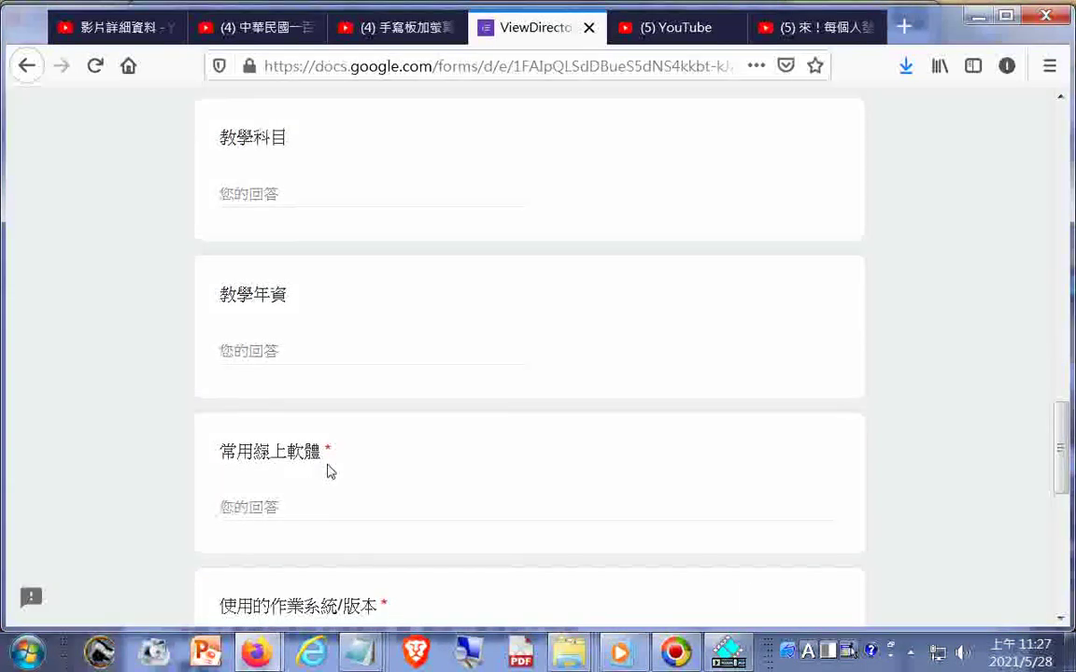
Step: Capture the visible form area with the teaching subject, teaching experience and online software questions, and download the image
{"action": "right_click", "coordinate": [24, 546]}
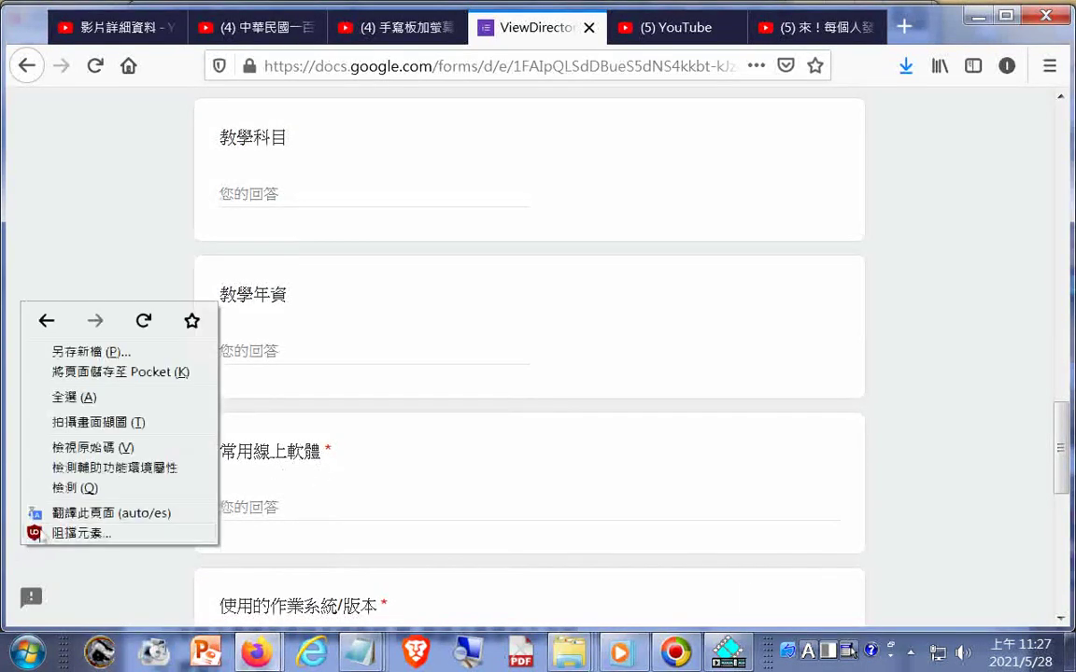
{"action": "left_click", "coordinate": [86, 422]}
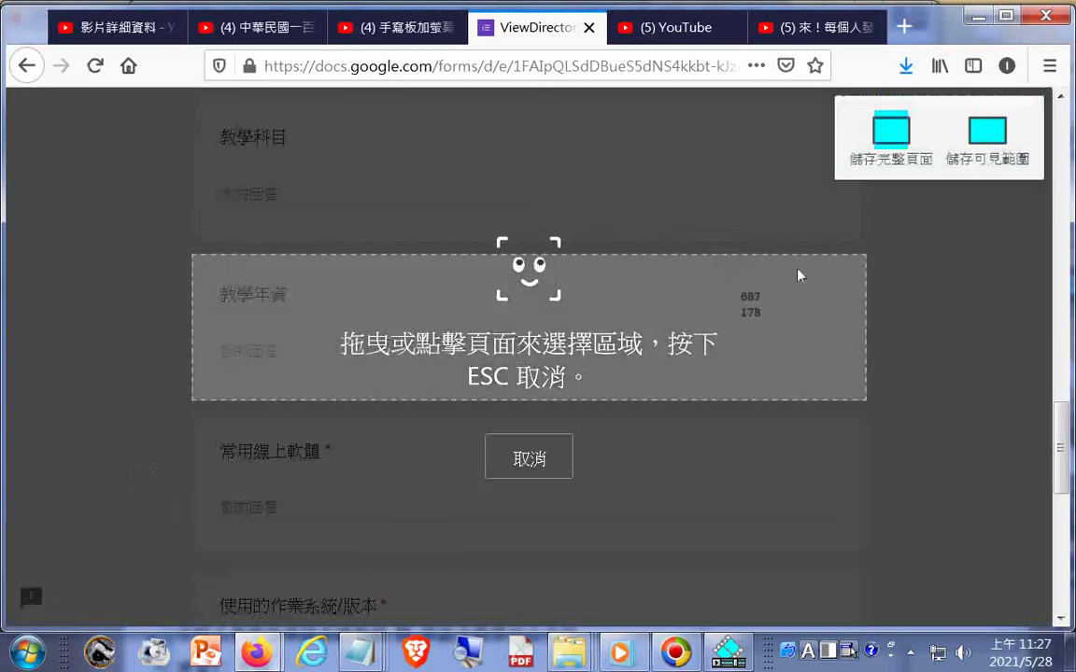
{"action": "left_click", "coordinate": [978, 134]}
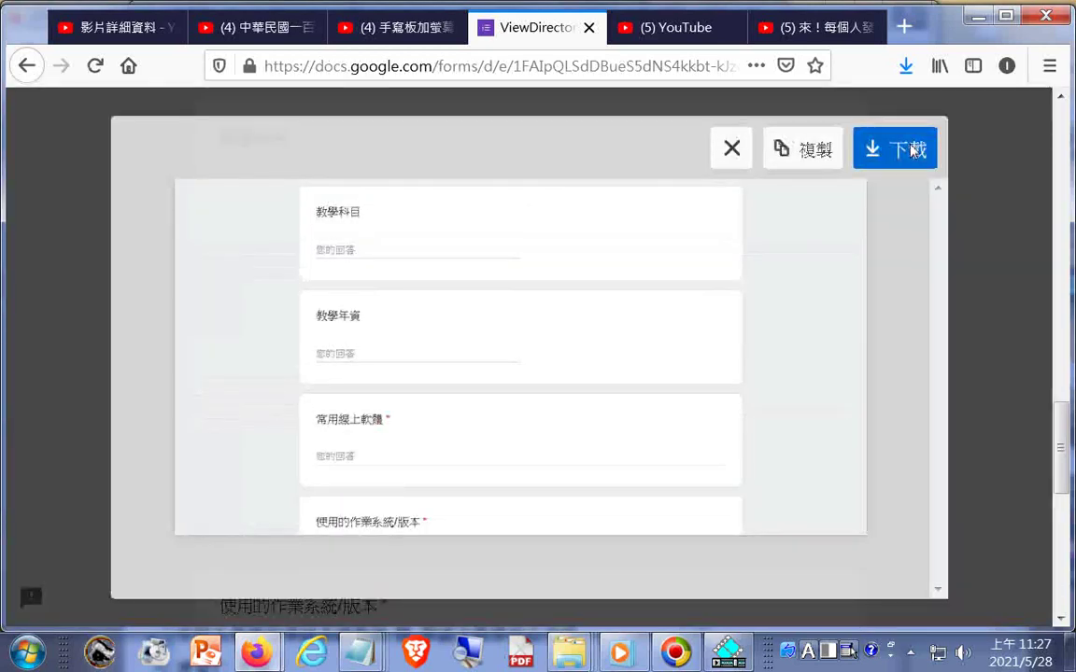
{"action": "left_click", "coordinate": [895, 147]}
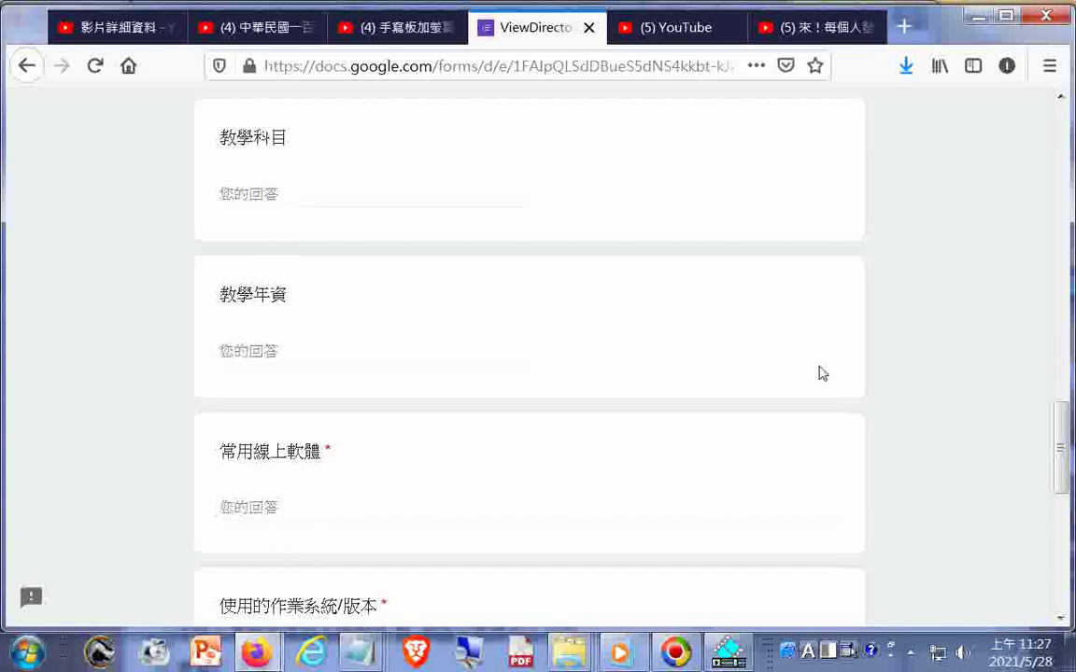
Step: Examine the end of the form, including the operating system question, the marketing consent checkbox and the submission options
{"action": "scroll", "coordinate": [830, 374], "scroll_direction": "down", "scroll_amount": 4}
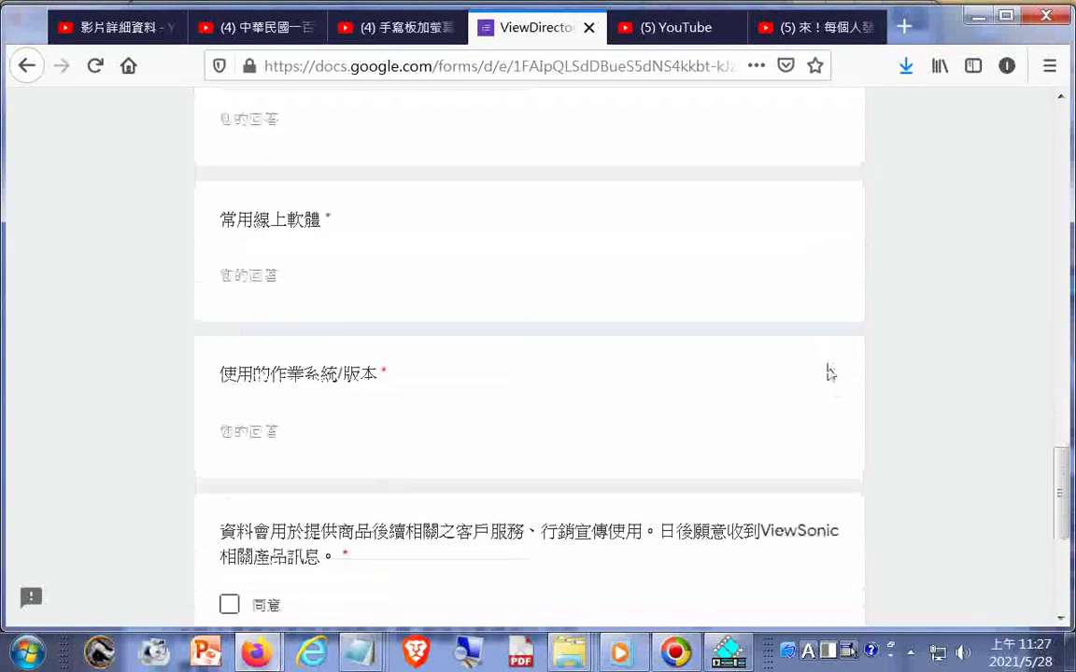
{"action": "scroll", "coordinate": [830, 374], "scroll_direction": "down", "scroll_amount": 4}
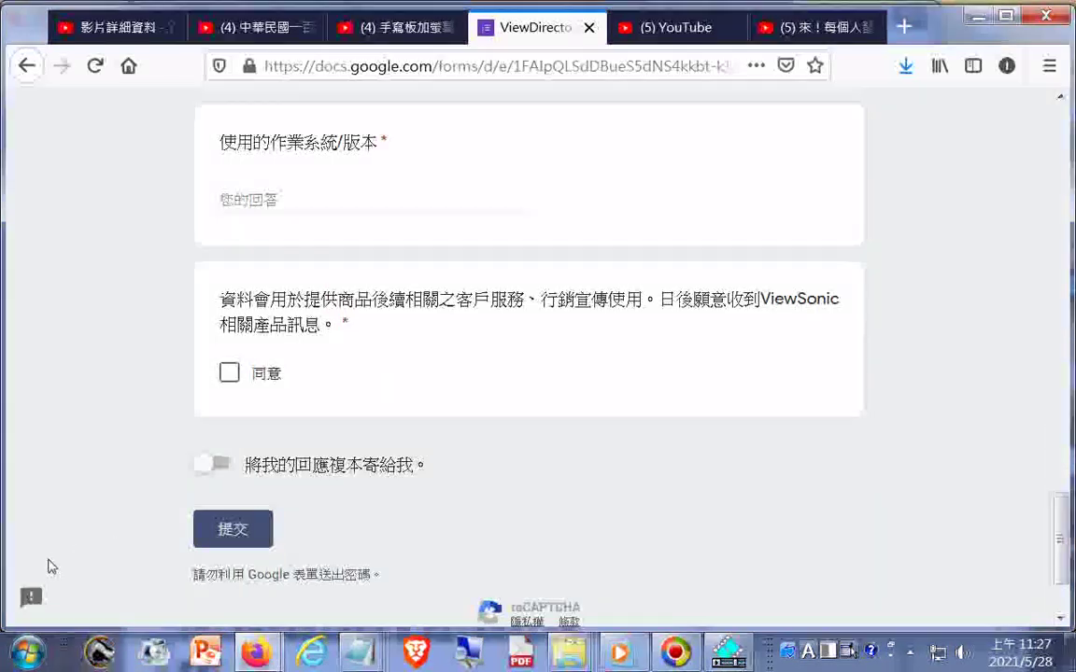
{"action": "scroll", "coordinate": [51, 566], "scroll_direction": "down", "scroll_amount": 2}
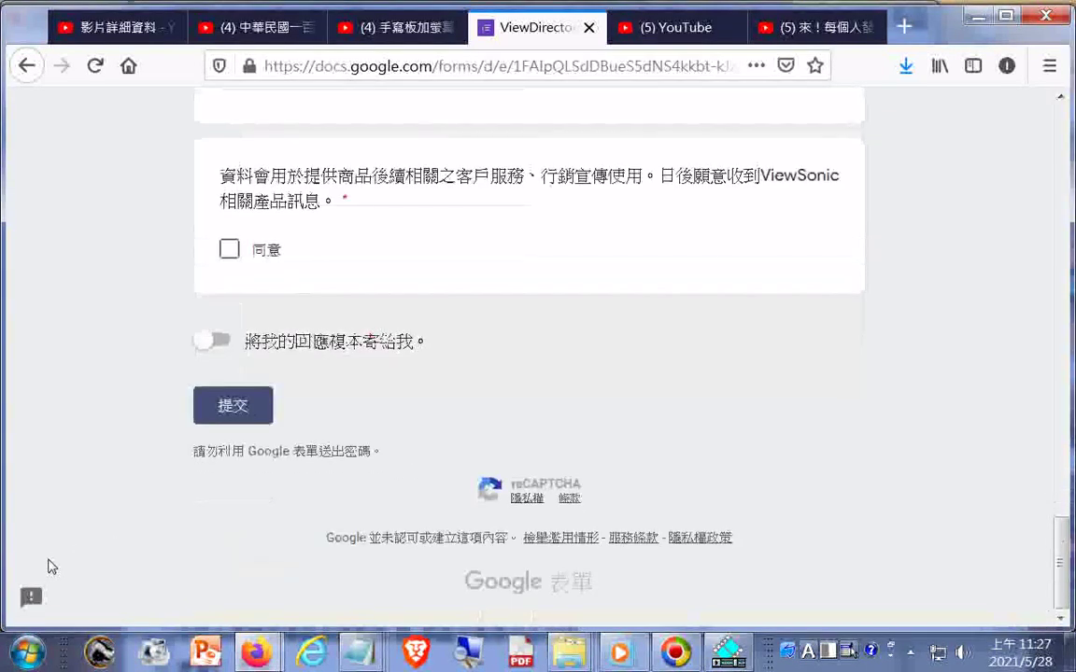